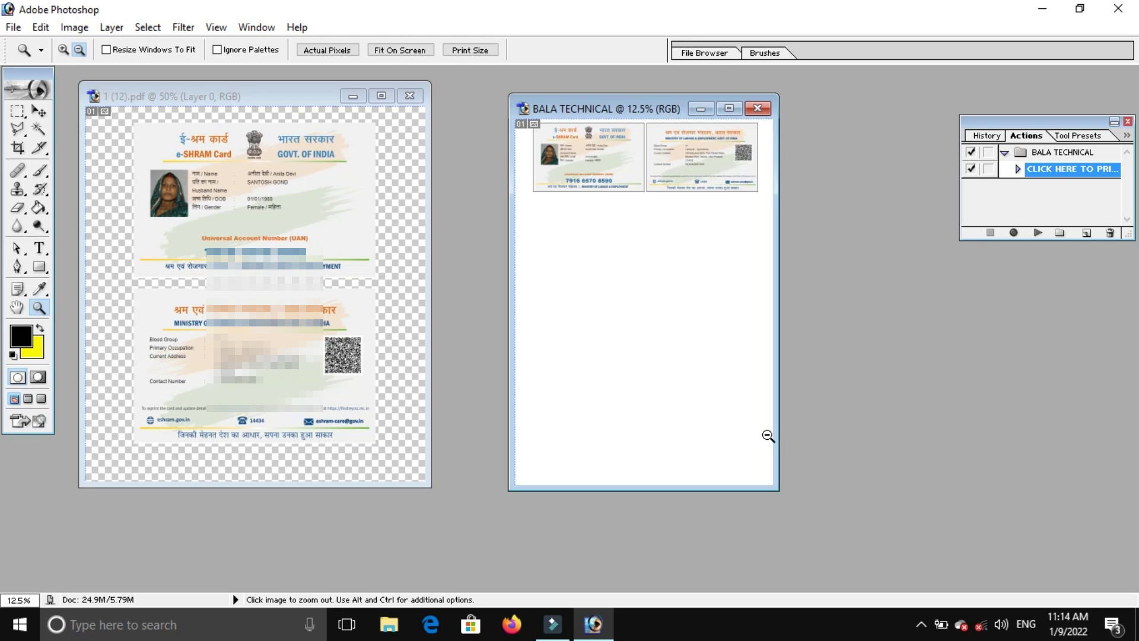
# Close the 1 (12).pdf card and the BALA TECHNICAL layout, discarding unsaved changes.
pyautogui.click(404, 100)
pyautogui.click(759, 109)
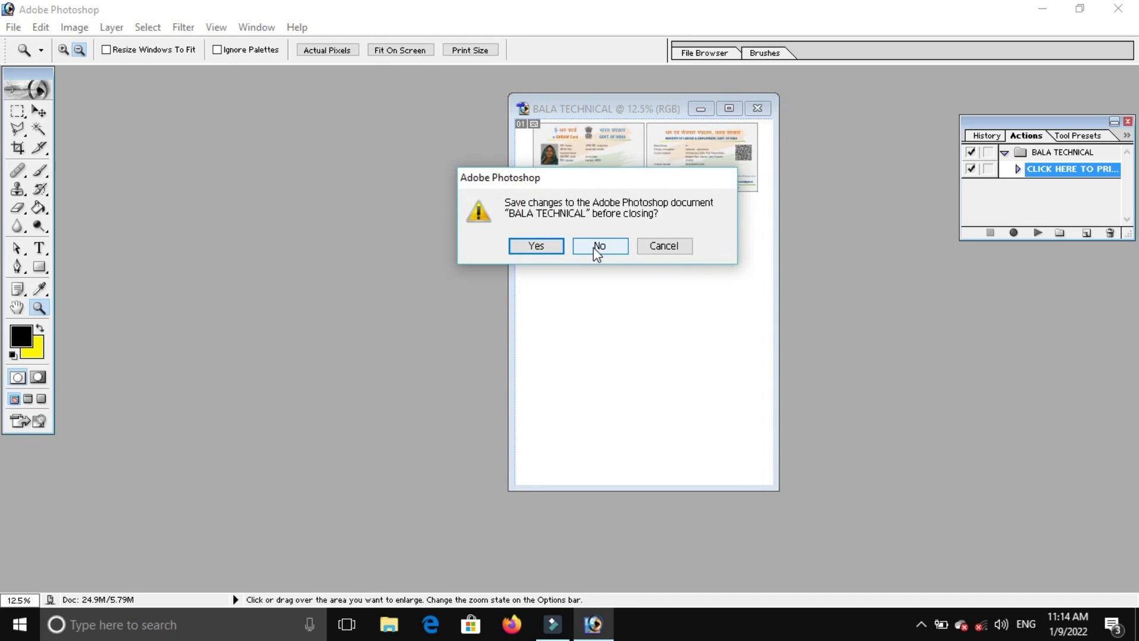
pyautogui.click(594, 246)
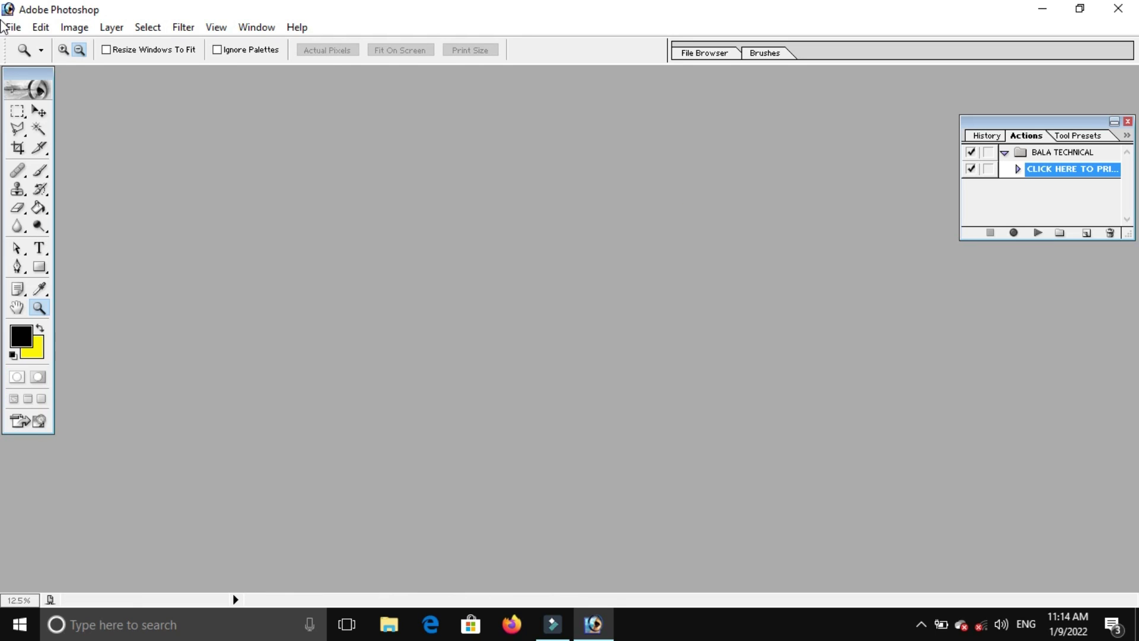
# Open the 1 (12).pdf e-SHRAM card file.
pyautogui.click(12, 30)
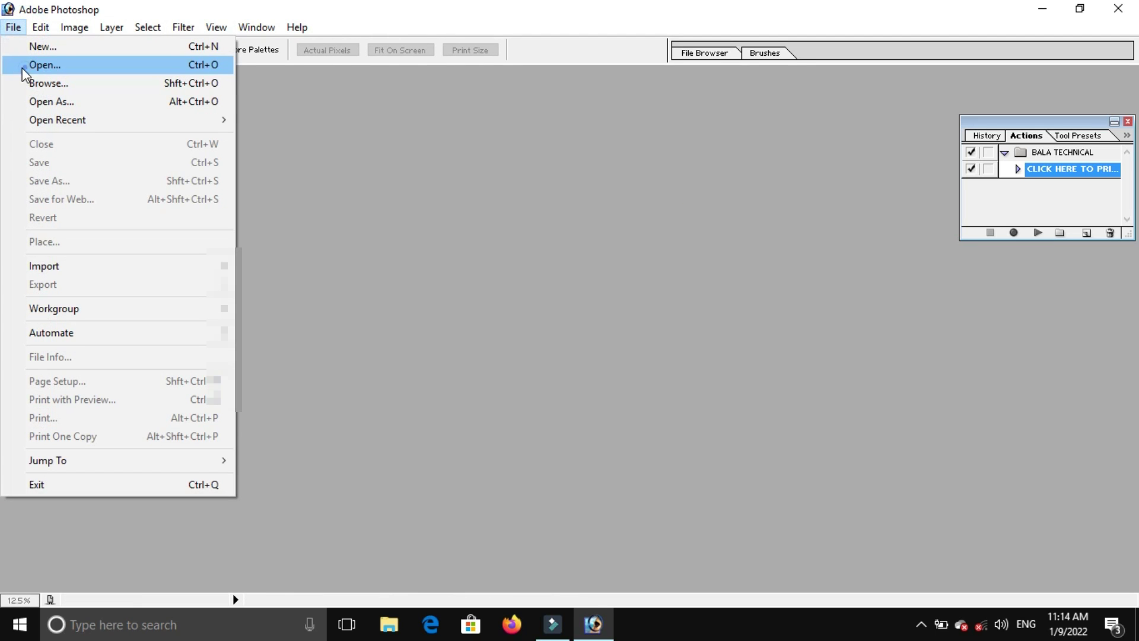
pyautogui.click(22, 68)
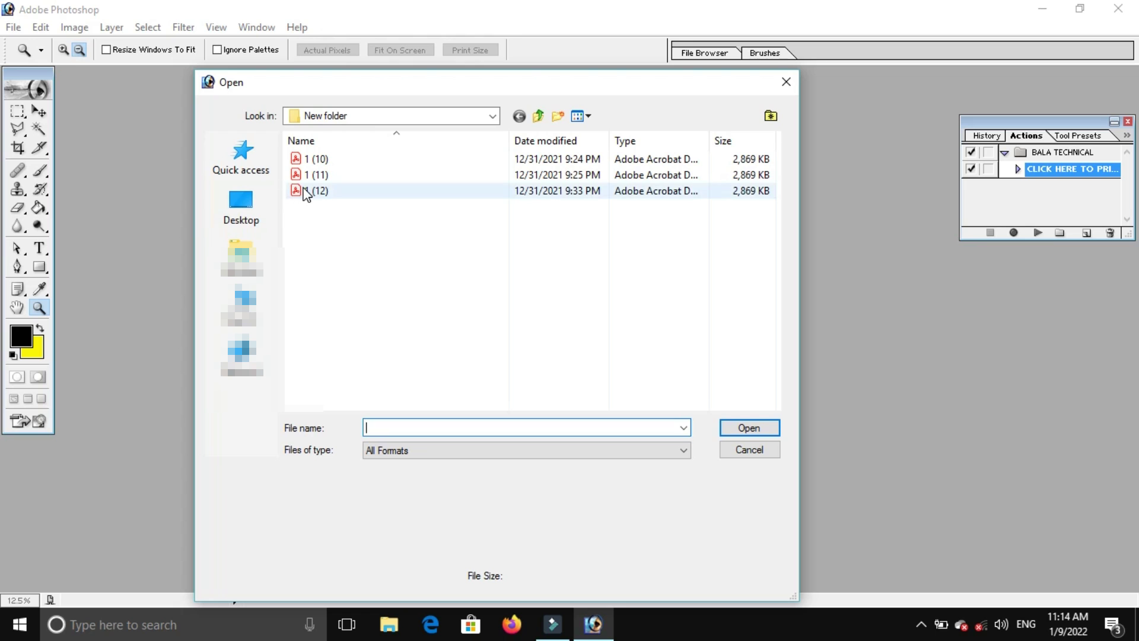
pyautogui.click(304, 191)
pyautogui.click(731, 428)
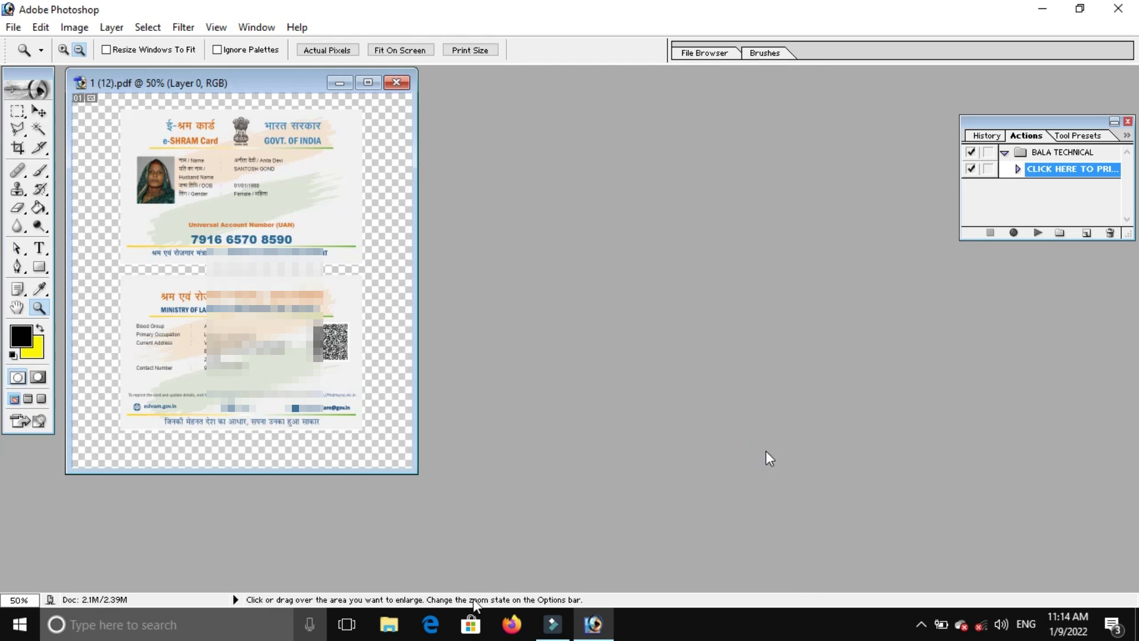
# Play the CLICK HERE TO PRINT action, then center and enlarge the resulting layout window.
pyautogui.press('alt')
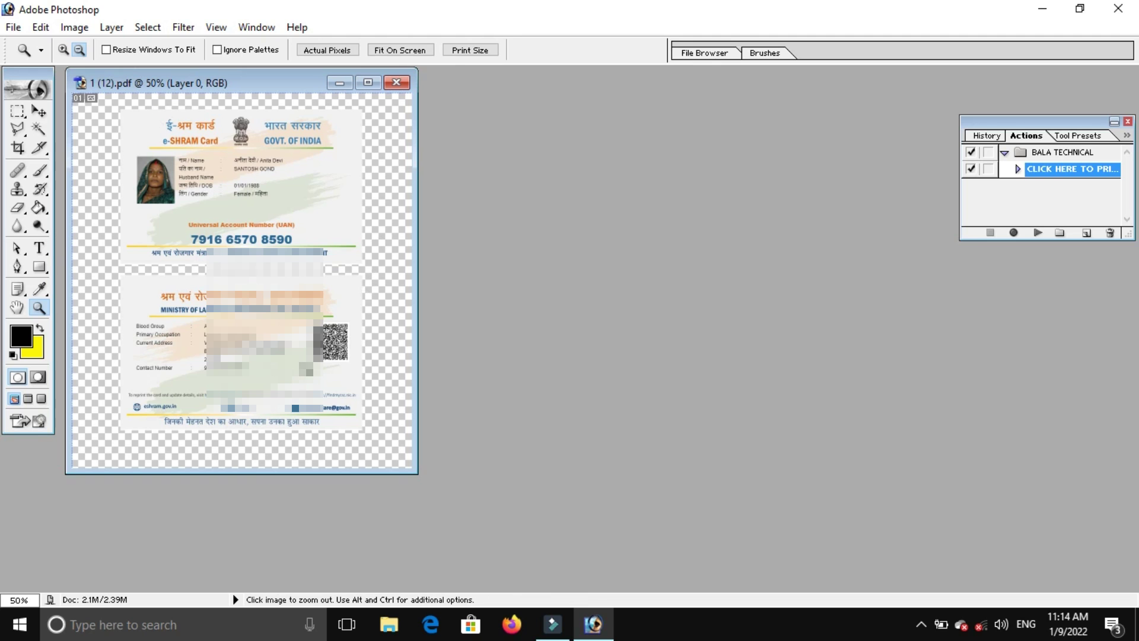
pyautogui.click(1036, 233)
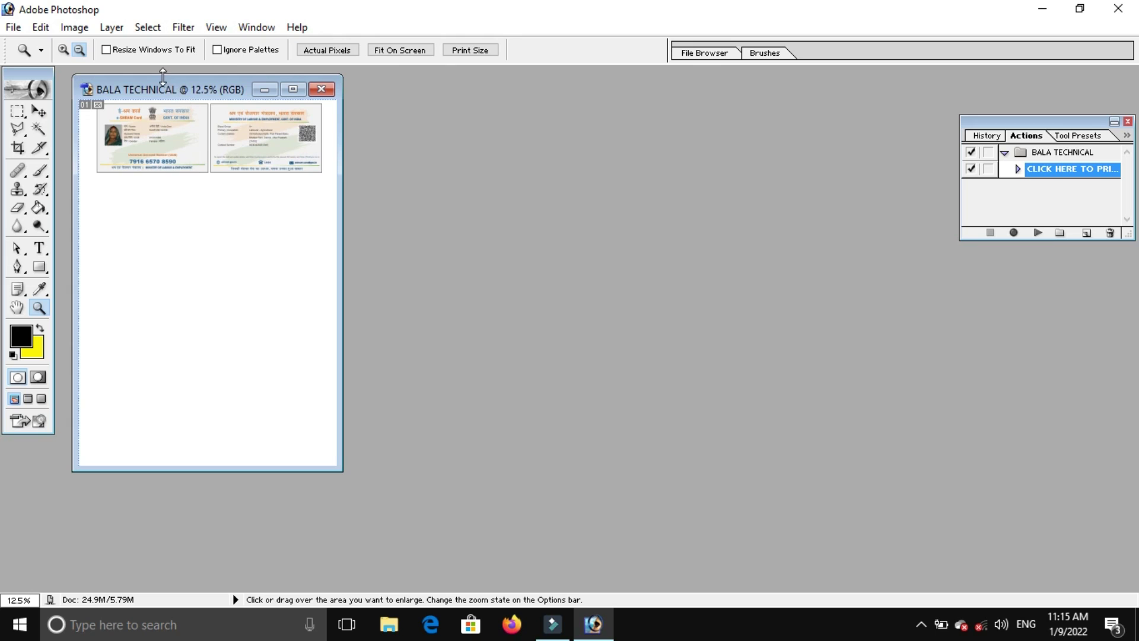
pyautogui.moveTo(162, 76); pyautogui.dragTo(162, 97)
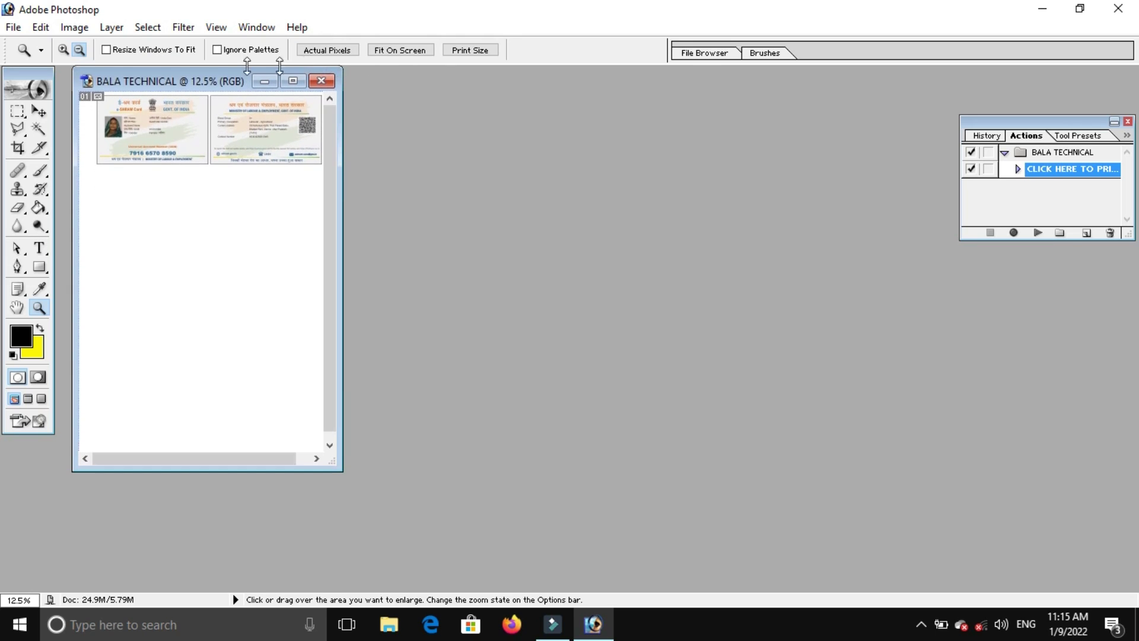
pyautogui.moveTo(273, 112)
pyautogui.mouseDown()
pyautogui.moveTo(330, 90)
pyautogui.moveTo(578, 93)
pyautogui.mouseUp()
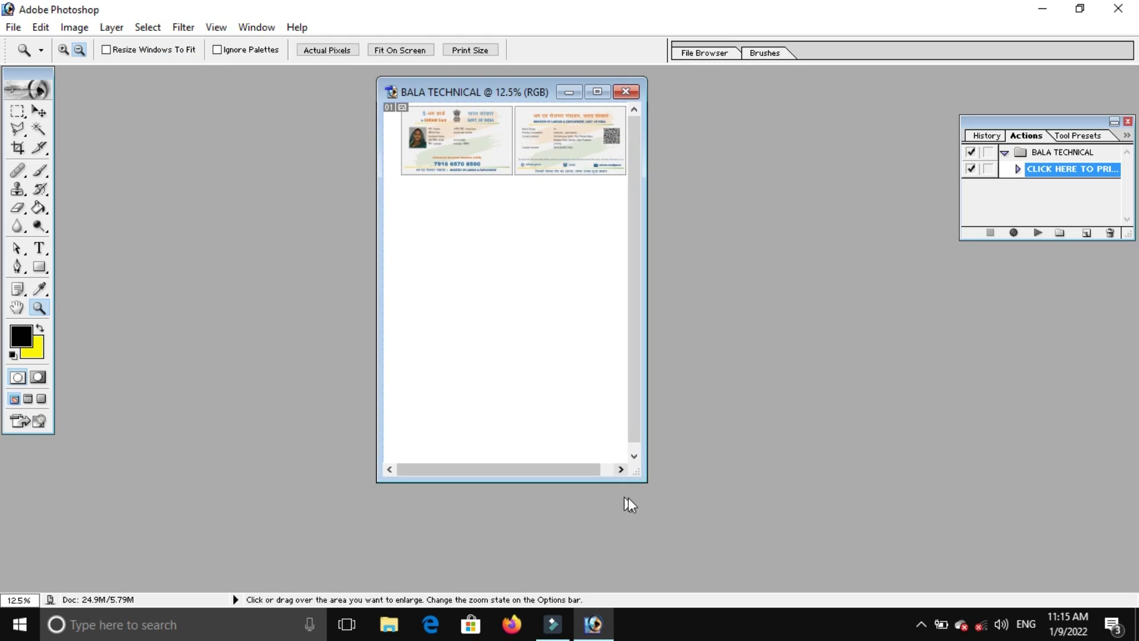
pyautogui.moveTo(645, 478); pyautogui.dragTo(756, 578)
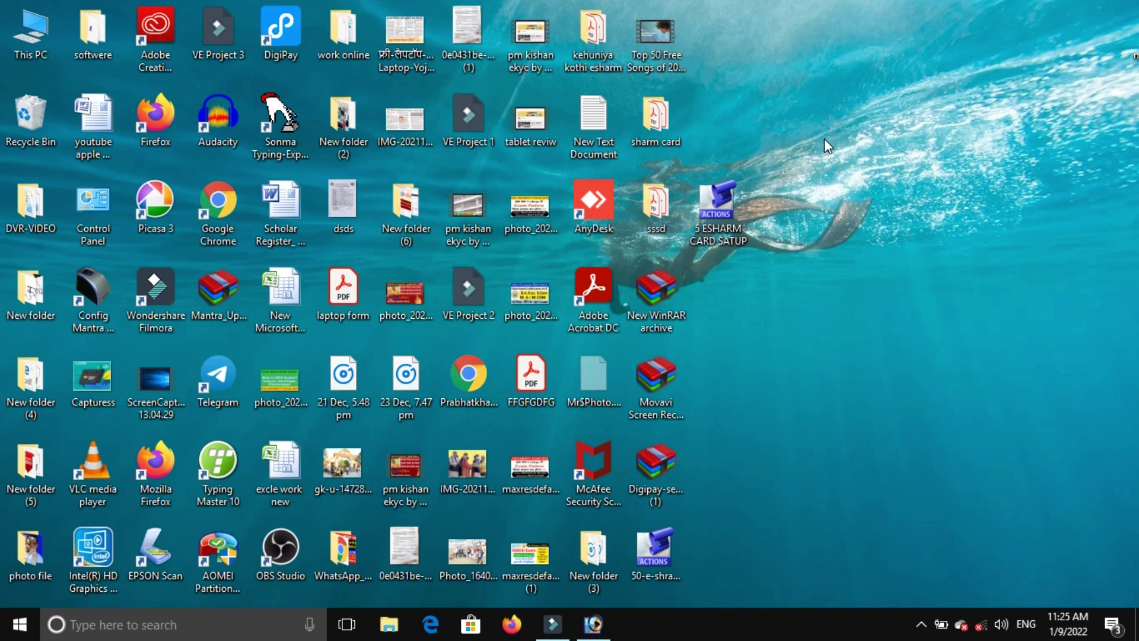
# Refresh the desktop twice and restore Photoshop from the taskbar.
pyautogui.rightClick(854, 116)
pyautogui.click(880, 167)
pyautogui.rightClick(878, 131)
pyautogui.click(917, 182)
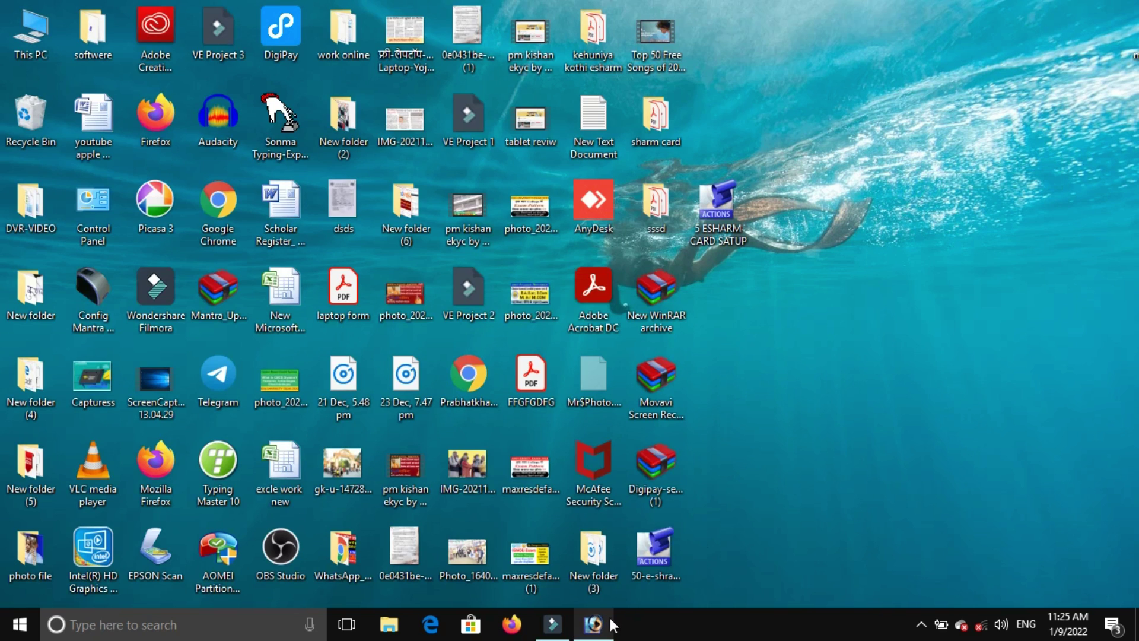
pyautogui.click(604, 630)
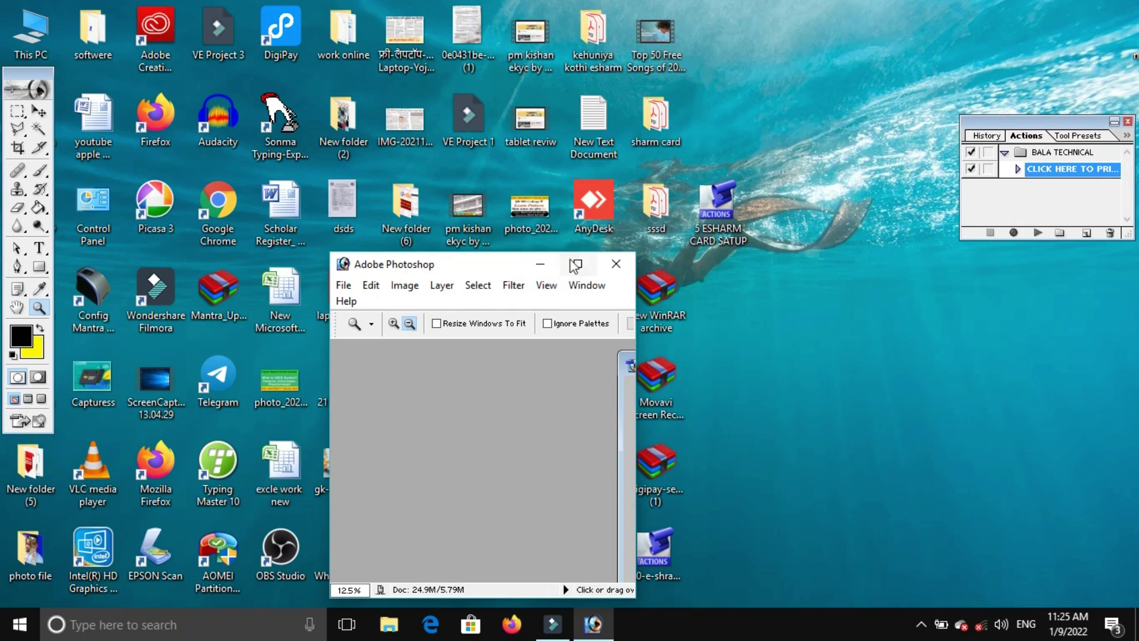
# Maximize Photoshop and close BALA TECHNICAL without saving.
pyautogui.click(580, 263)
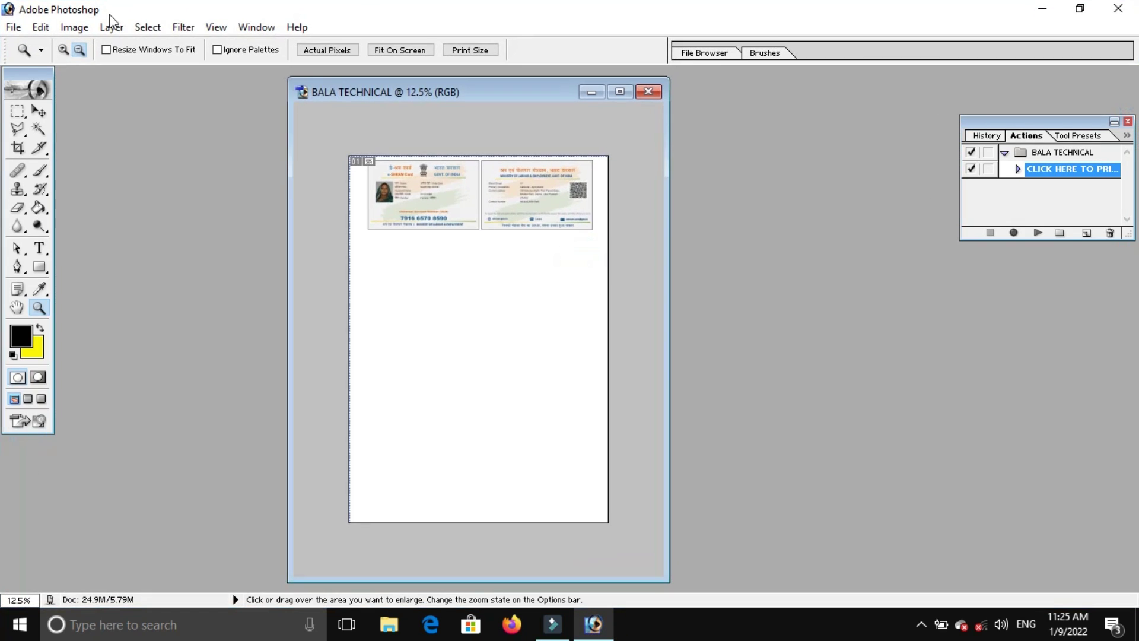
pyautogui.click(646, 92)
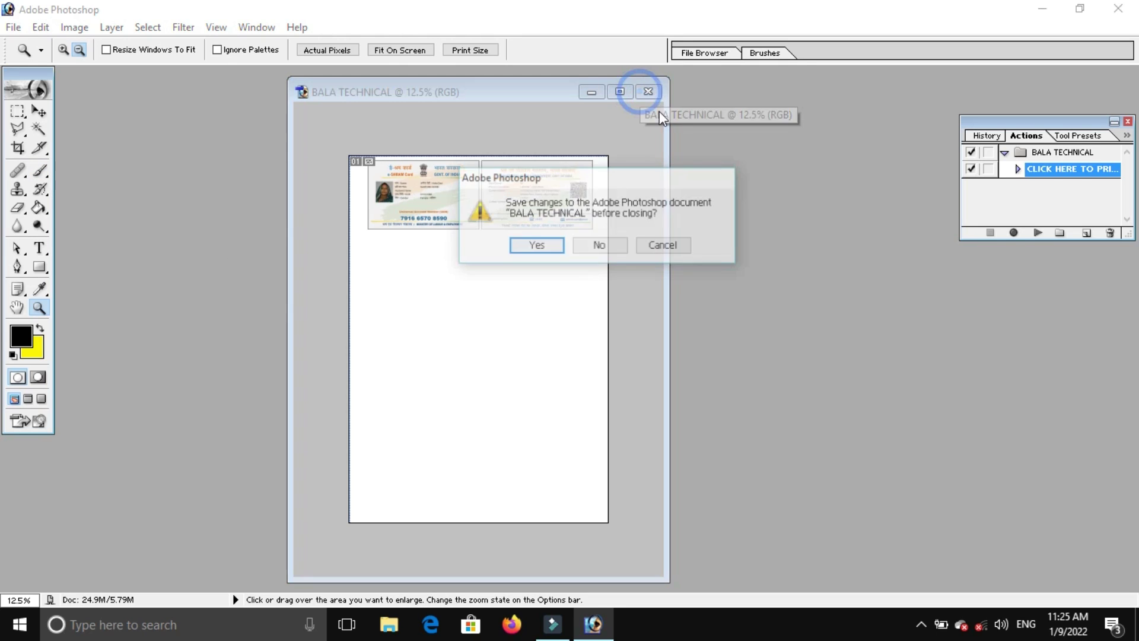
pyautogui.click(603, 248)
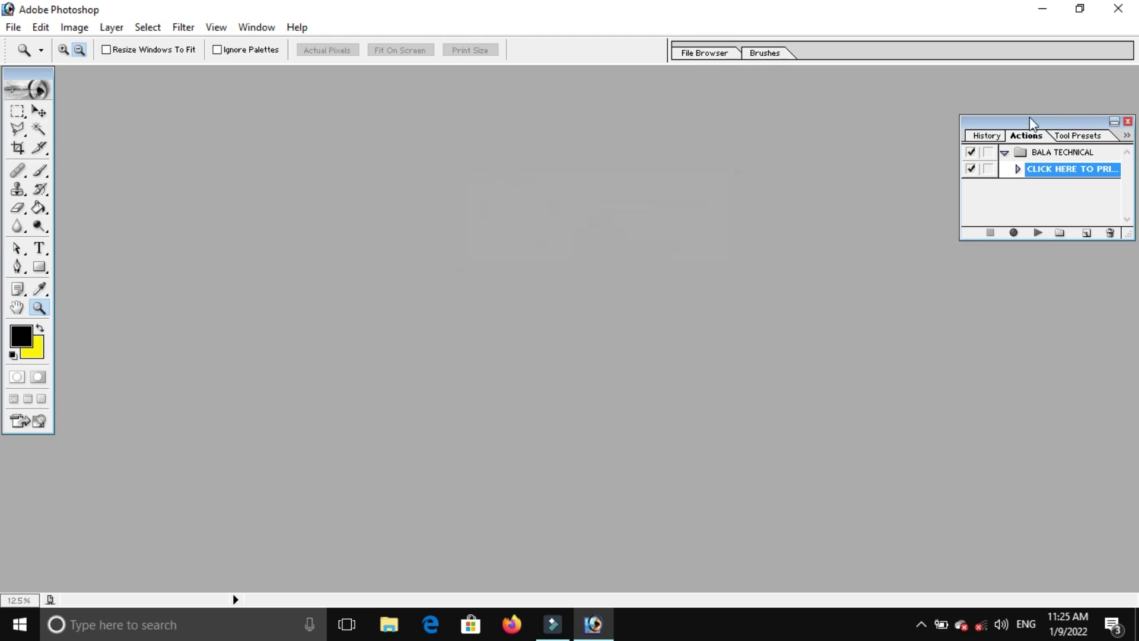
# Reset the Actions list to only Default Actions.atn and close the Actions panel.
pyautogui.moveTo(1034, 119); pyautogui.dragTo(980, 120)
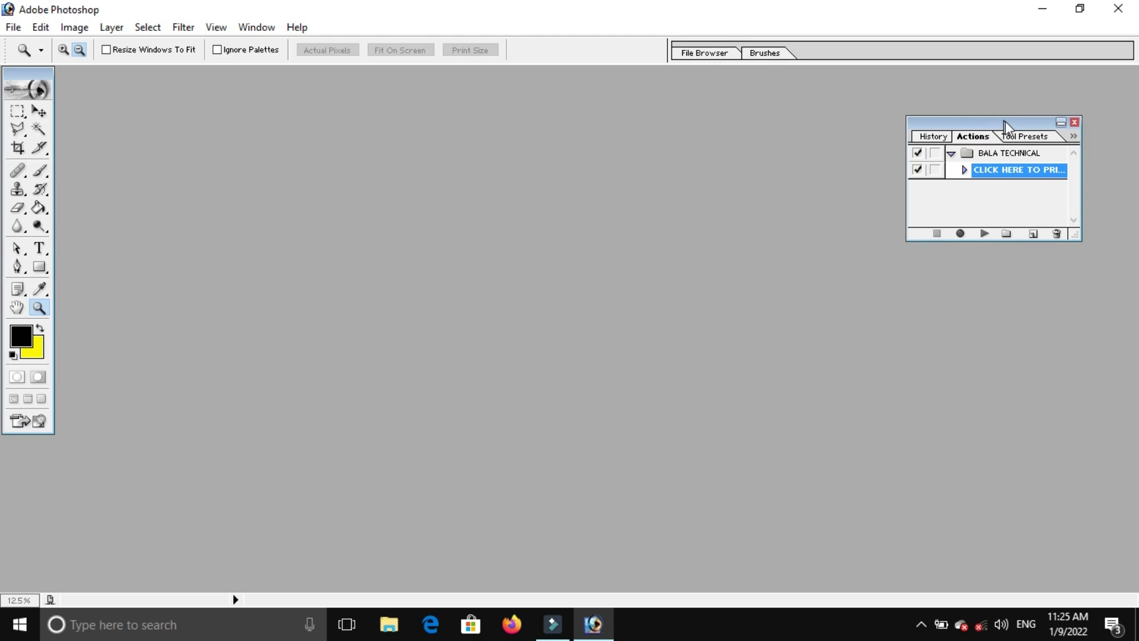
pyautogui.click(1072, 138)
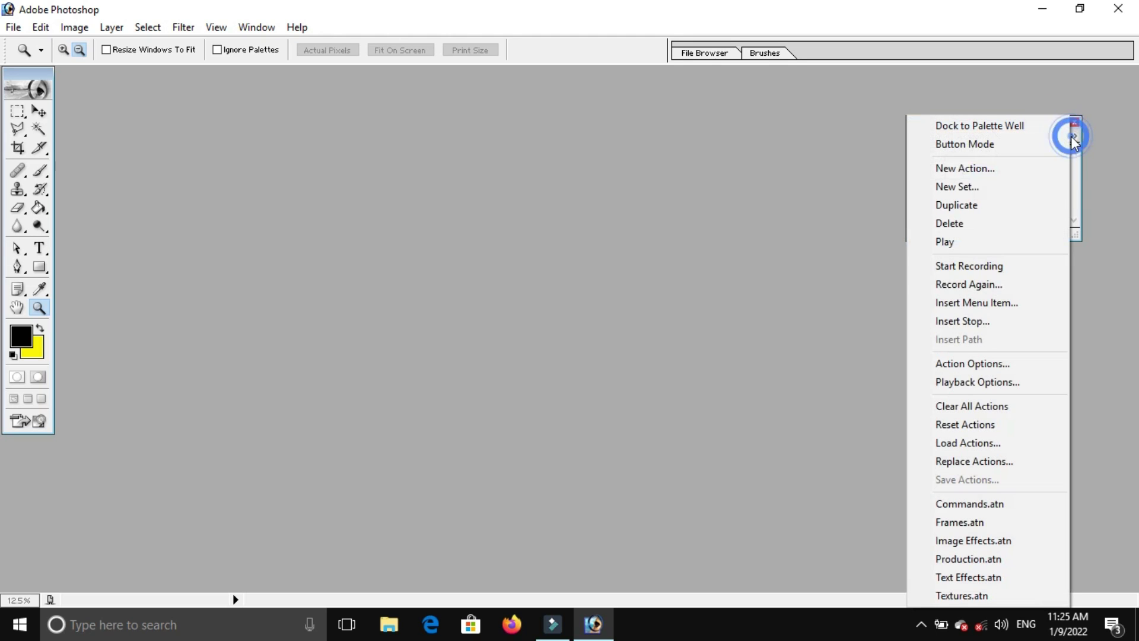
pyautogui.click(960, 424)
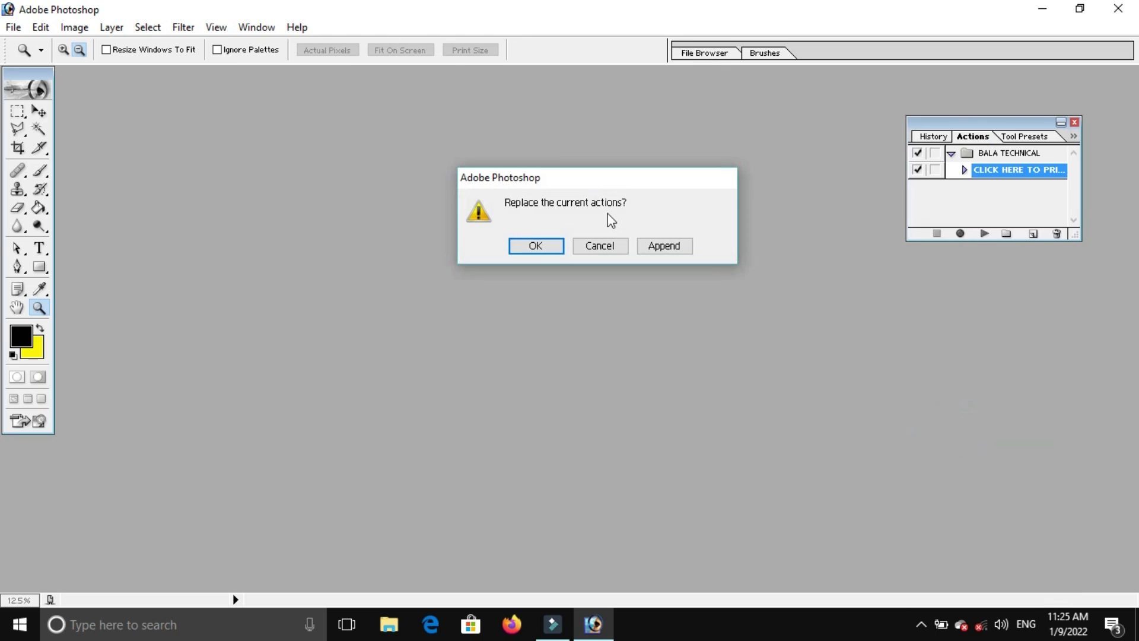
pyautogui.click(549, 246)
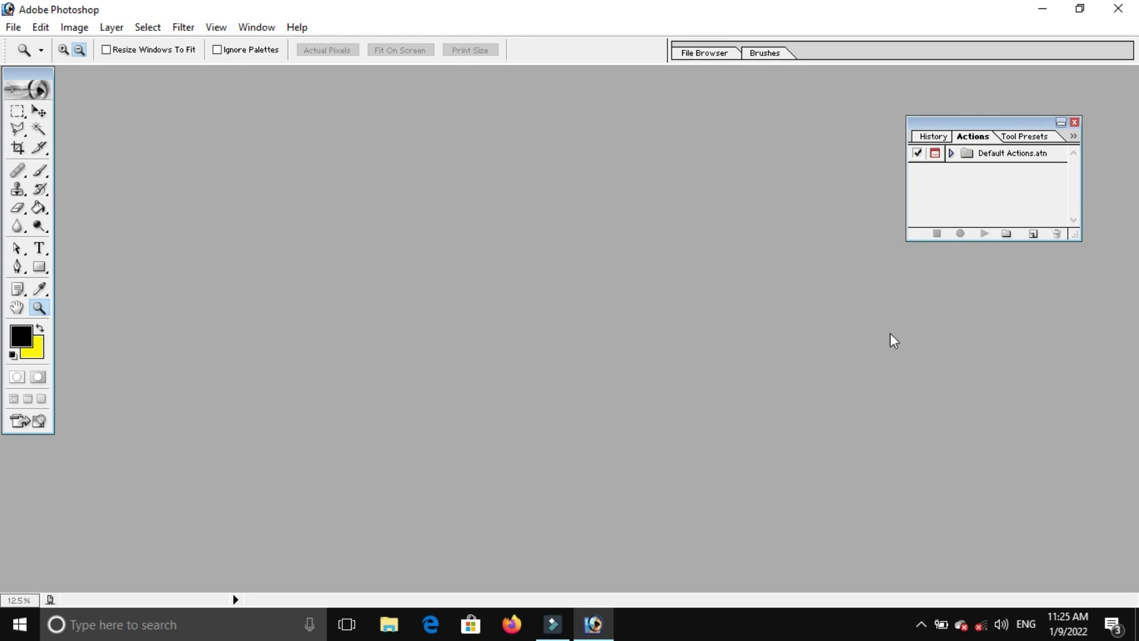
pyautogui.click(1075, 123)
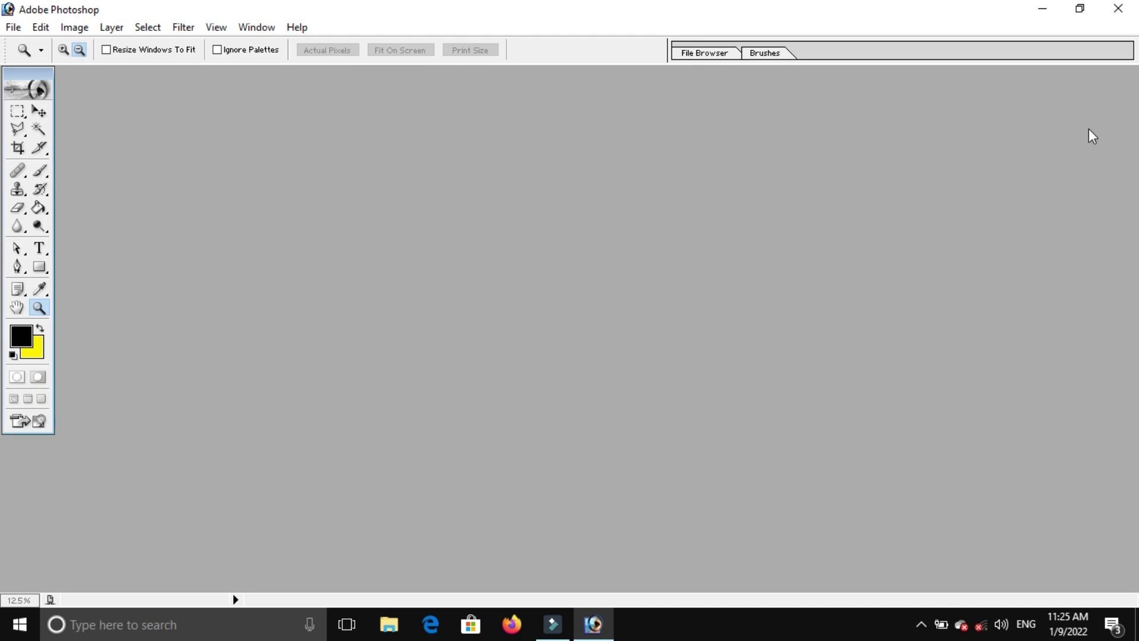
pyautogui.click(244, 27)
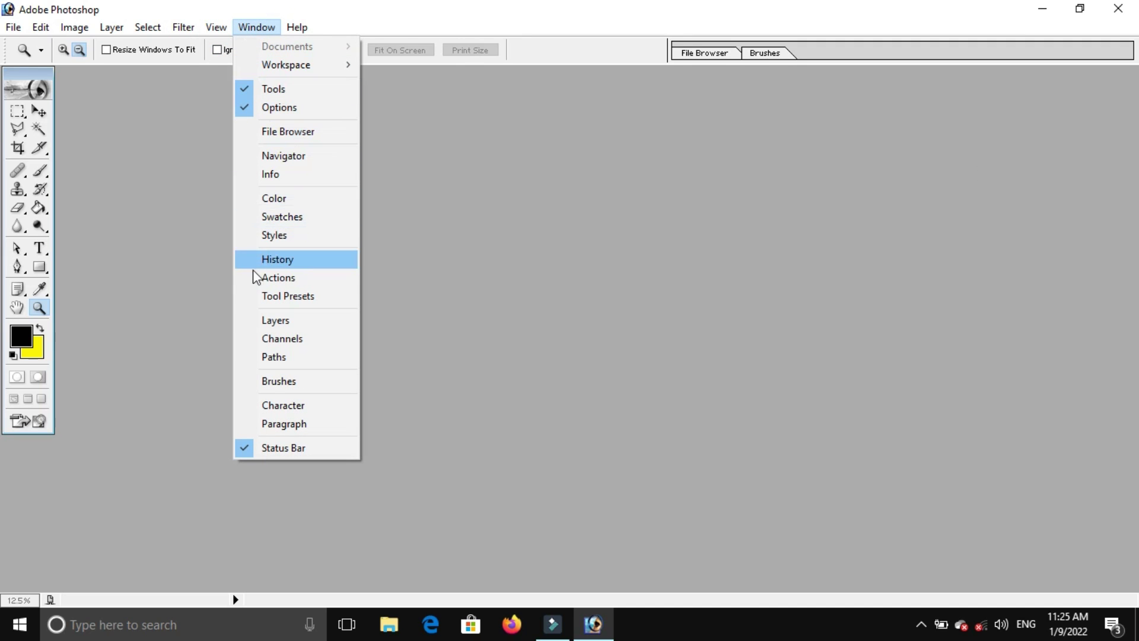
# Reopen the Actions panel from the Window menu.
pyautogui.click(278, 278)
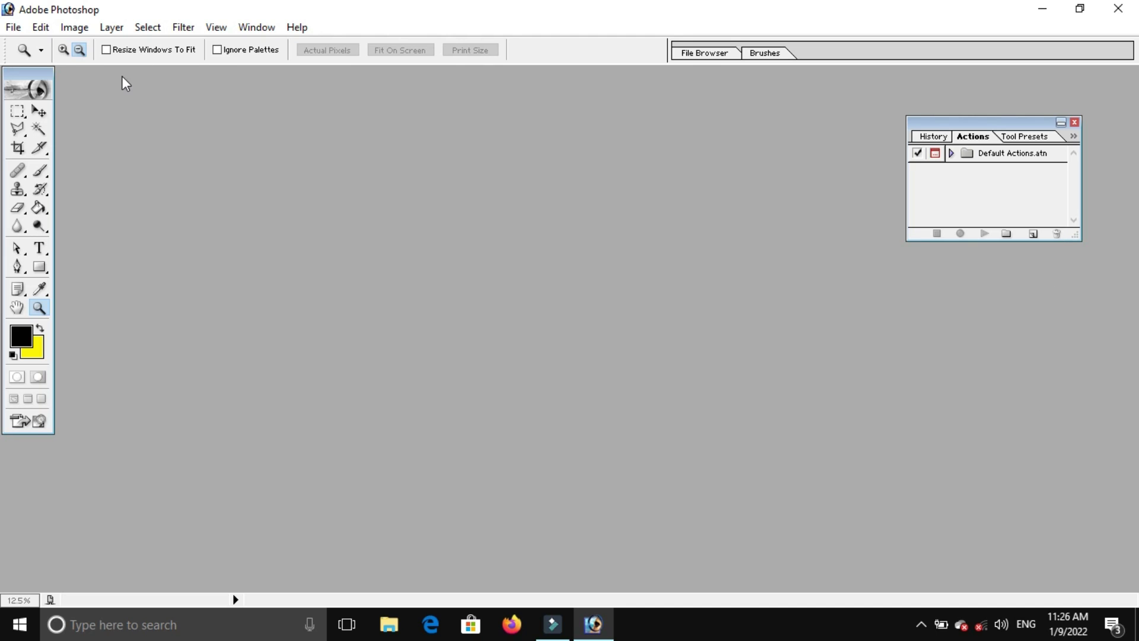
# Open 1 (12).pdf and enlarge its window to show both card sides at 50%.
pyautogui.click(18, 27)
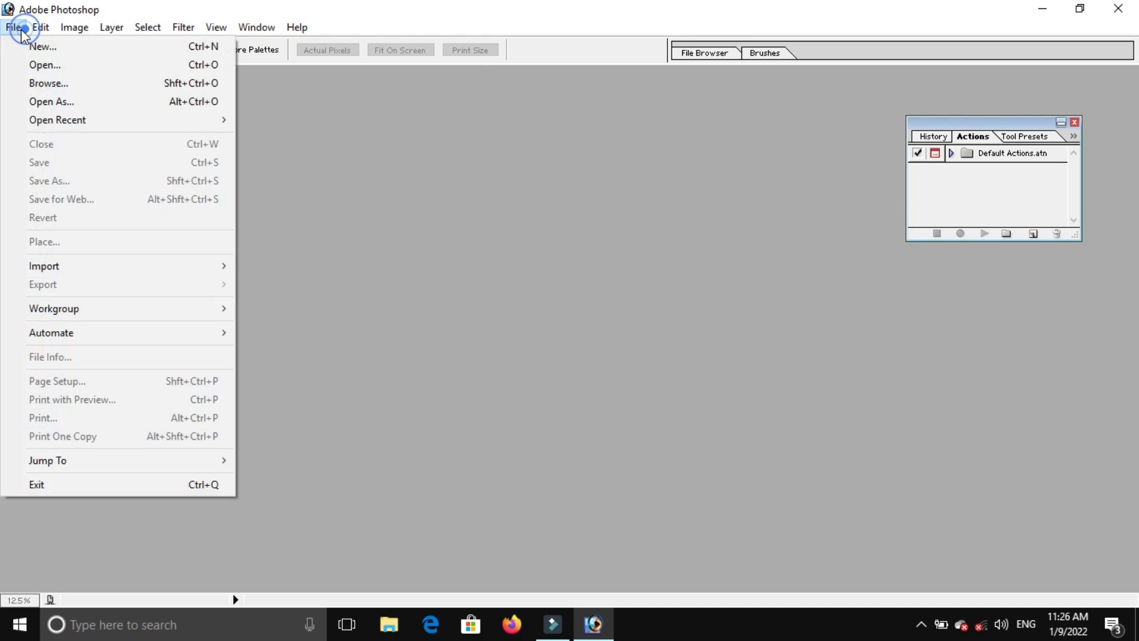
pyautogui.click(31, 66)
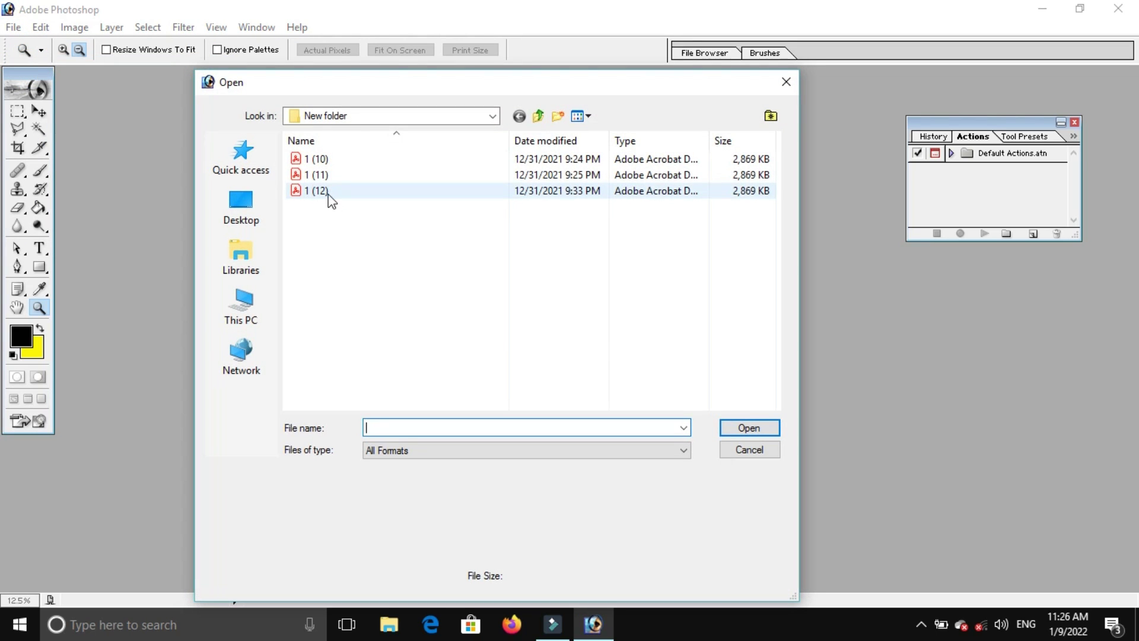
pyautogui.click(329, 194)
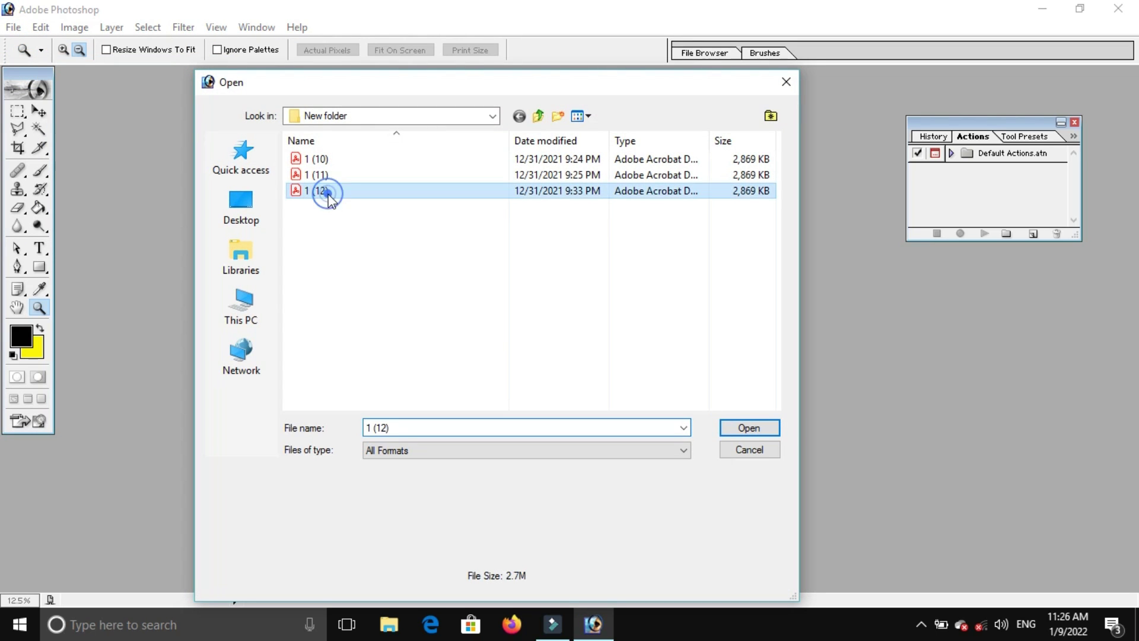
pyautogui.click(749, 429)
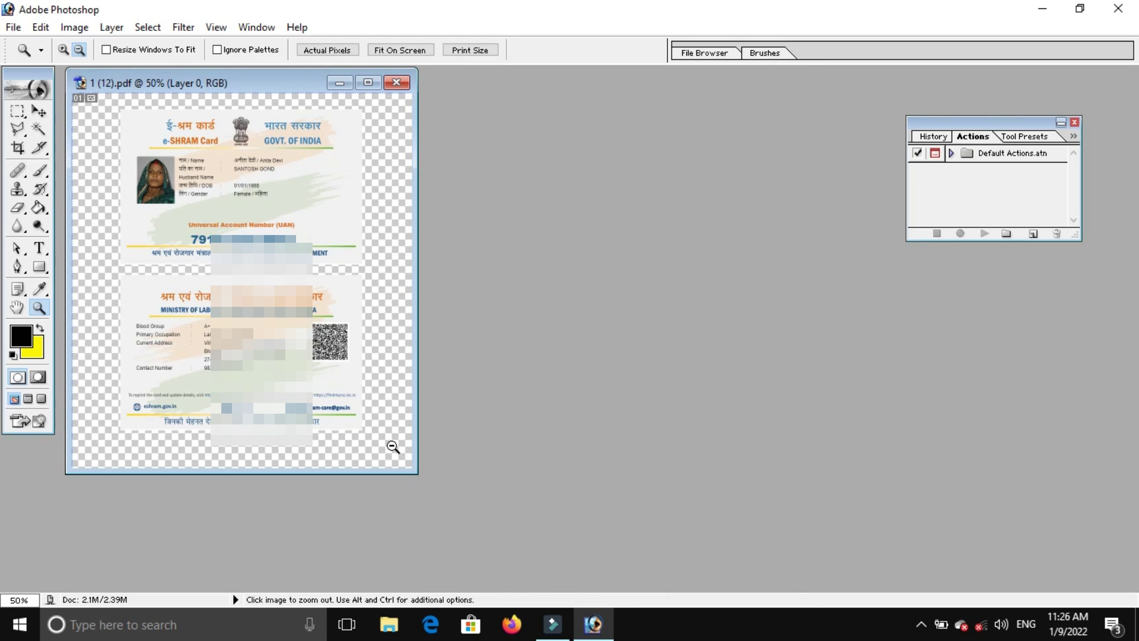
pyautogui.moveTo(416, 472); pyautogui.dragTo(483, 587)
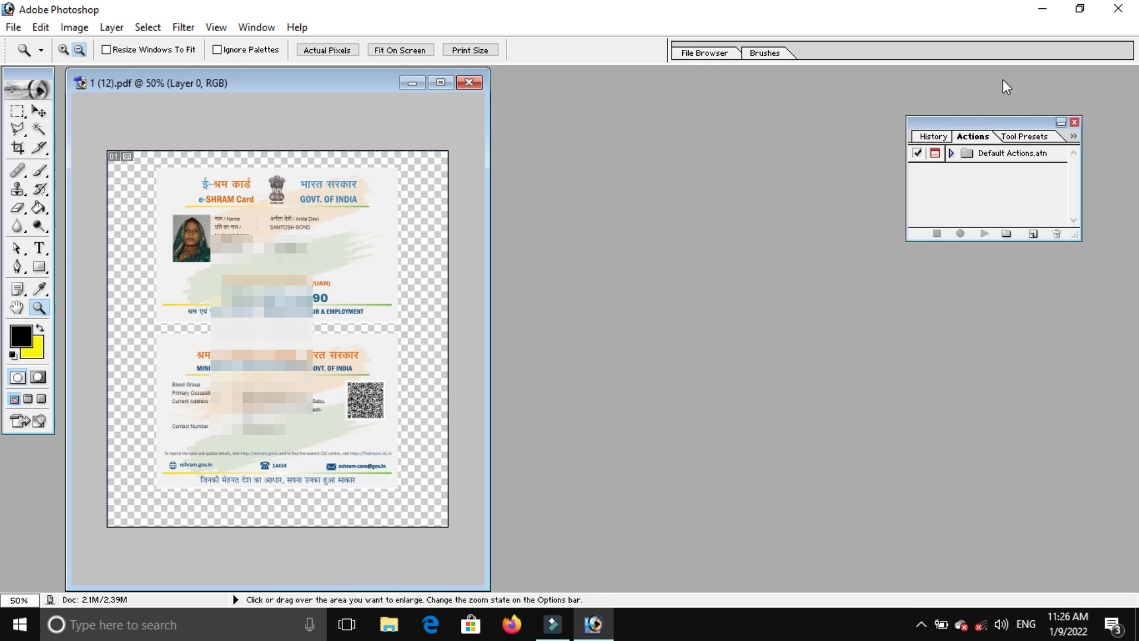
# Create an action set named 'BALA TECHNICA' and begin a new action inside it.
pyautogui.click(1033, 235)
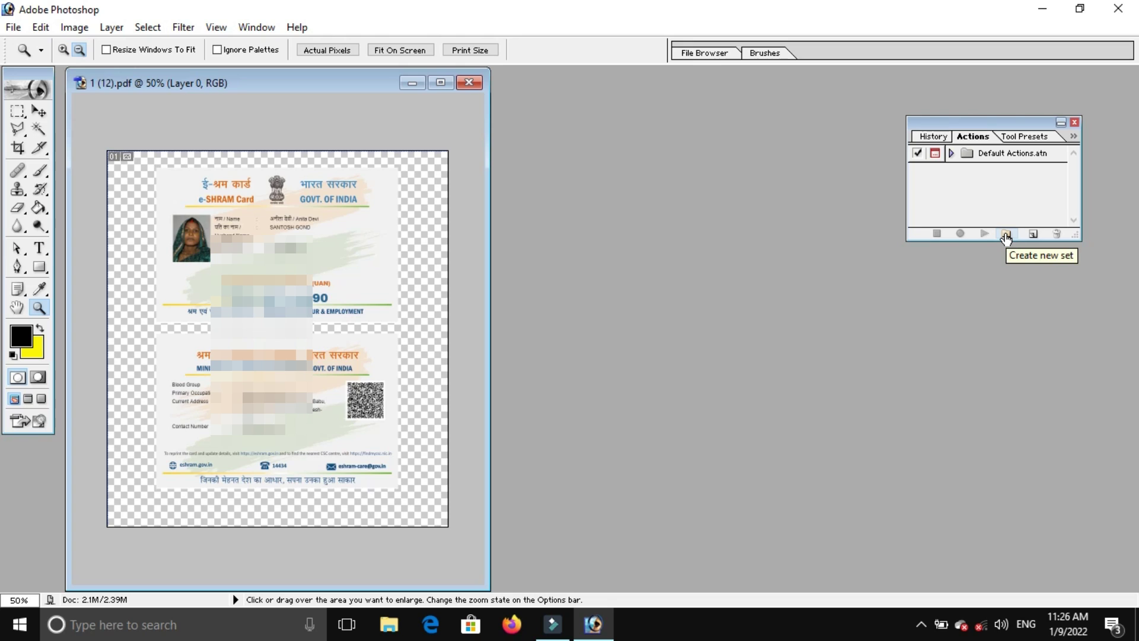
pyautogui.click(1006, 234)
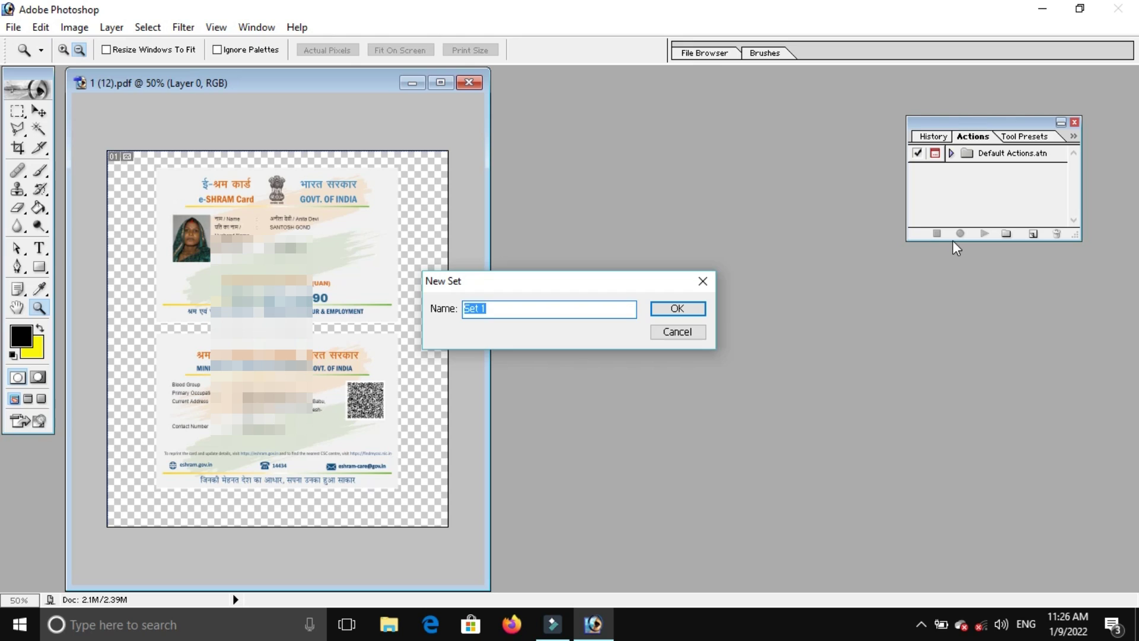
pyautogui.write('BALA TECHNICA')
pyautogui.click(679, 310)
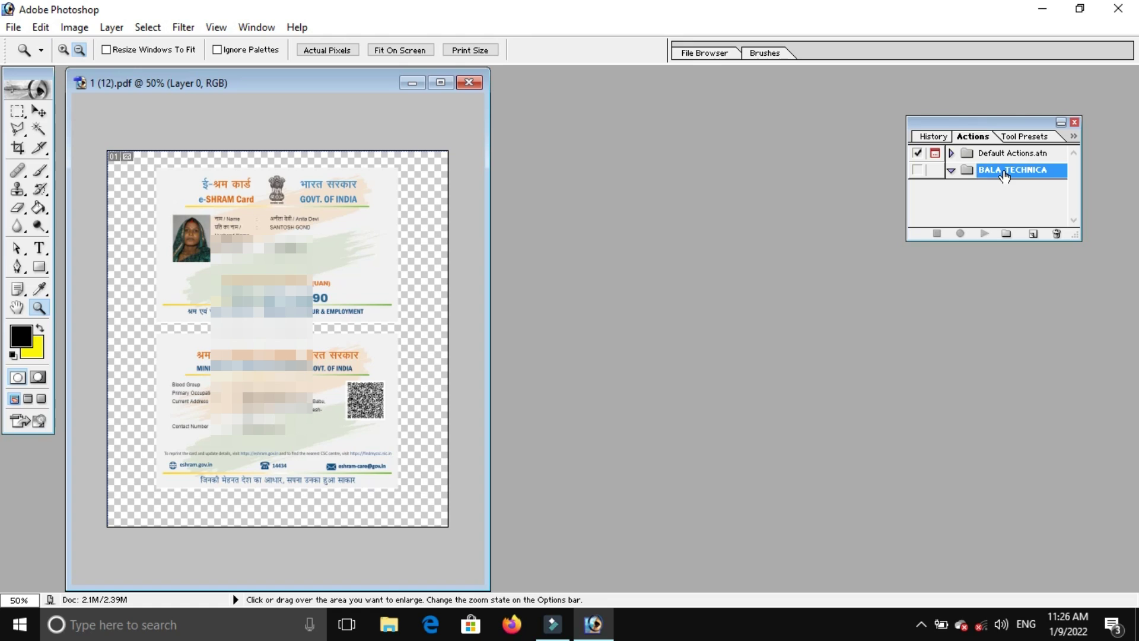
pyautogui.click(1031, 233)
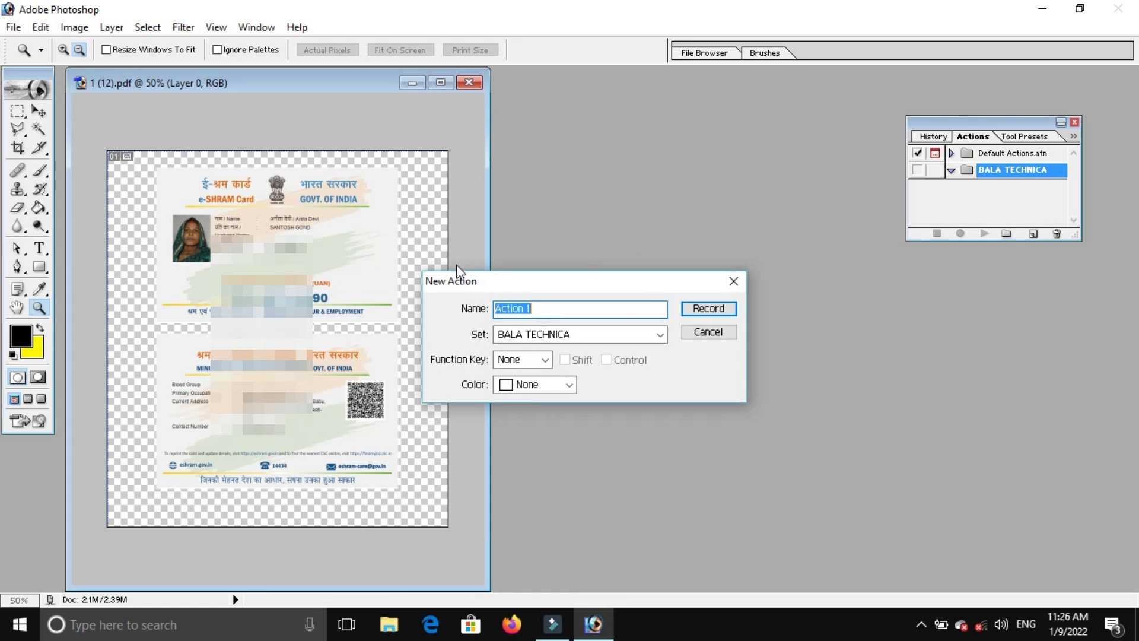
# Name the action 'cLICK HERE TO PRINT' with Function Key and Color None, and start recording.
pyautogui.moveTo(524, 288); pyautogui.dragTo(574, 207)
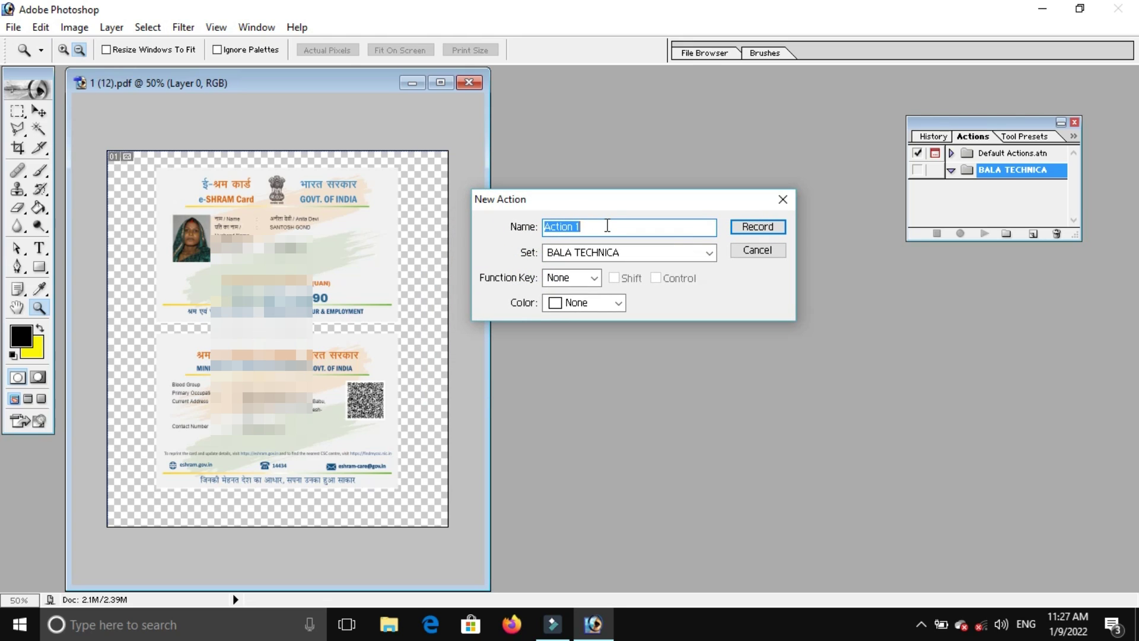
pyautogui.write('cLICK HERE ')
pyautogui.write('TO PRINT')
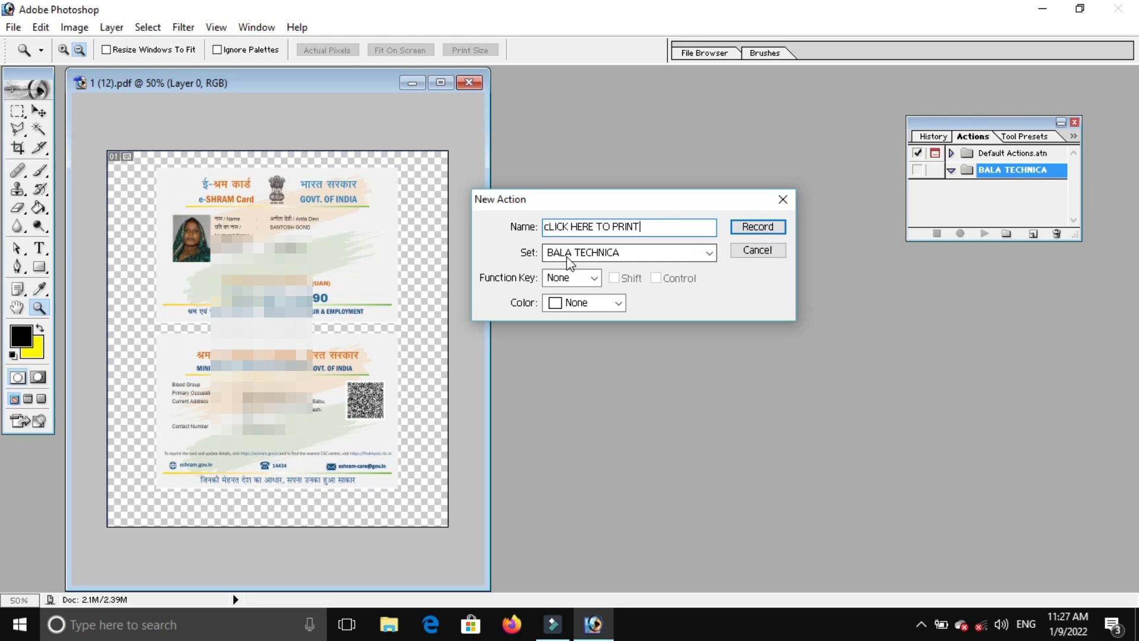
pyautogui.click(587, 281)
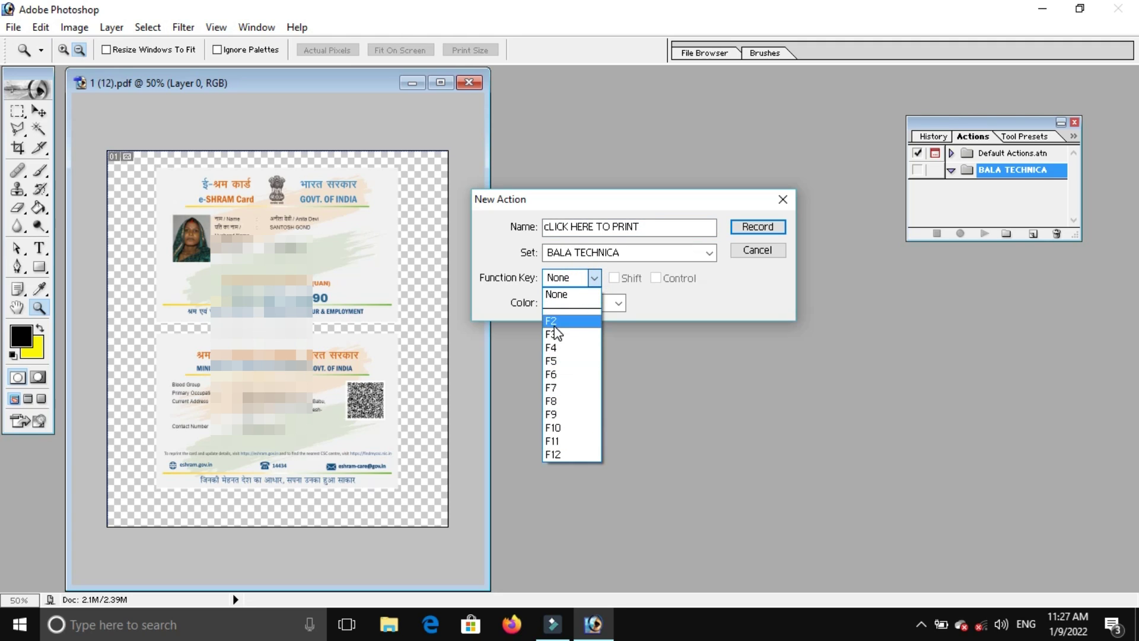
pyautogui.click(657, 309)
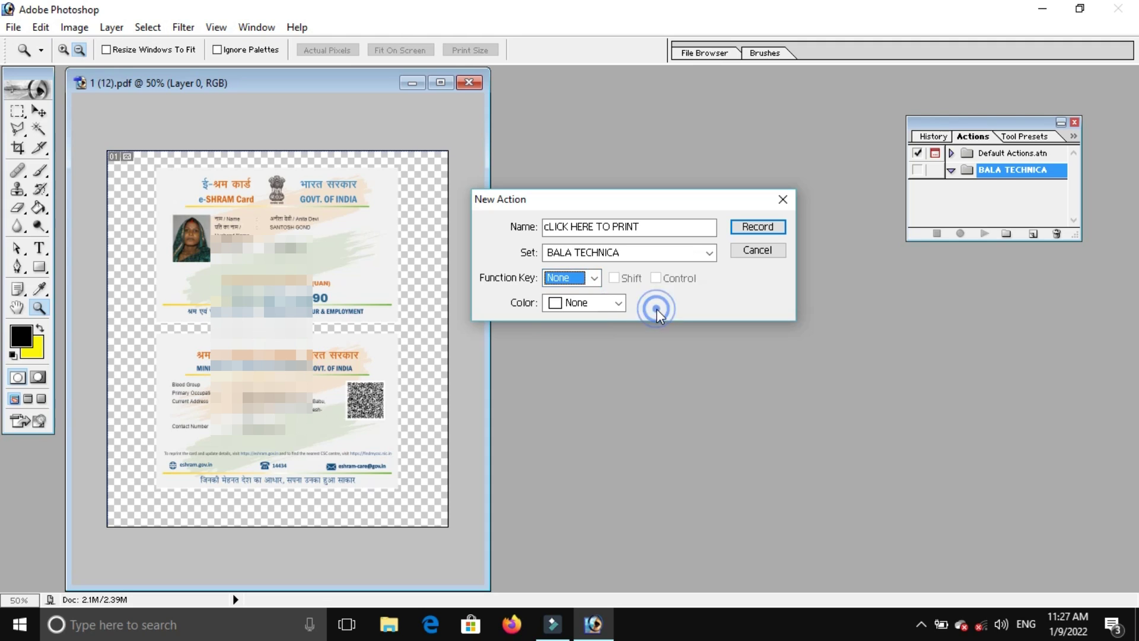
pyautogui.click(566, 306)
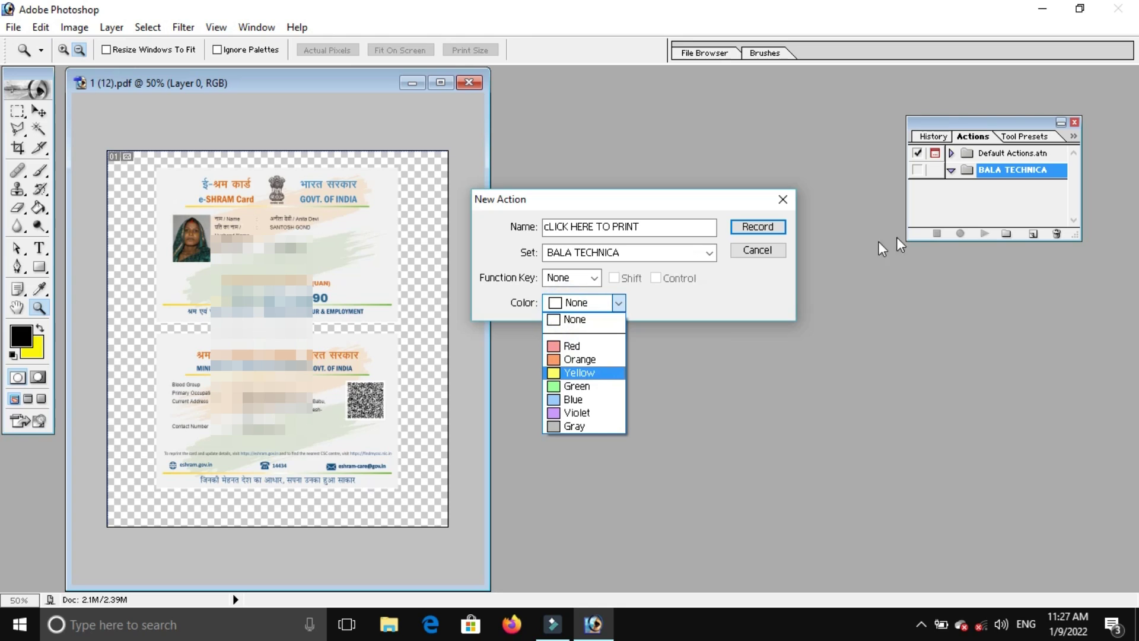
pyautogui.click(672, 337)
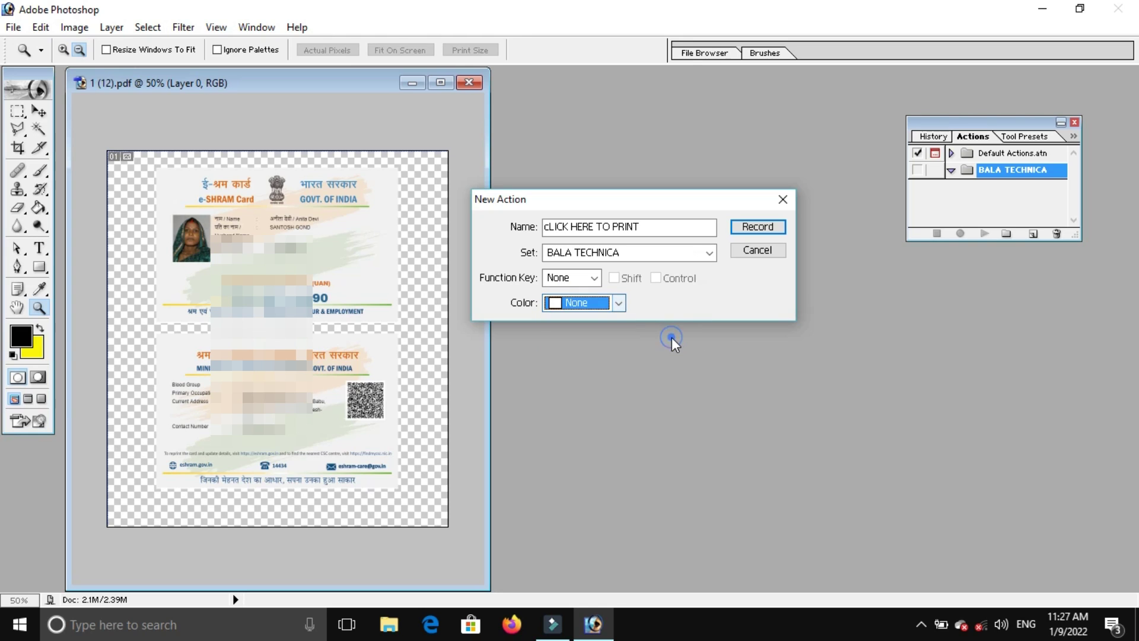
pyautogui.click(763, 230)
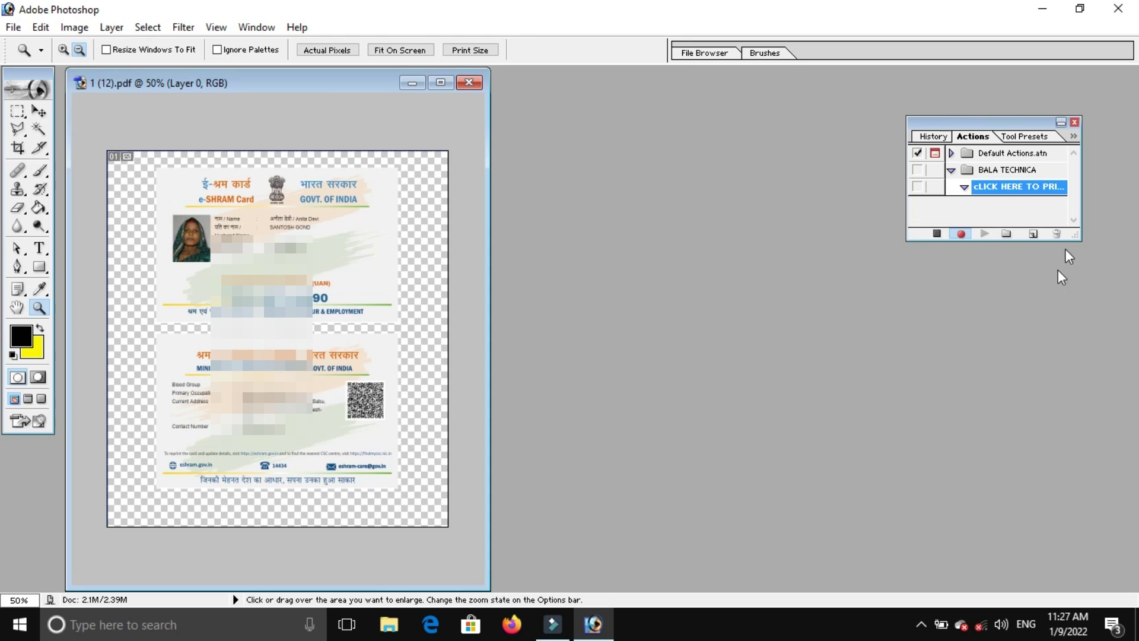
# Create a blank white A4 document named BALA TECHNICAL at 300 pixels/inch.
pyautogui.click(13, 28)
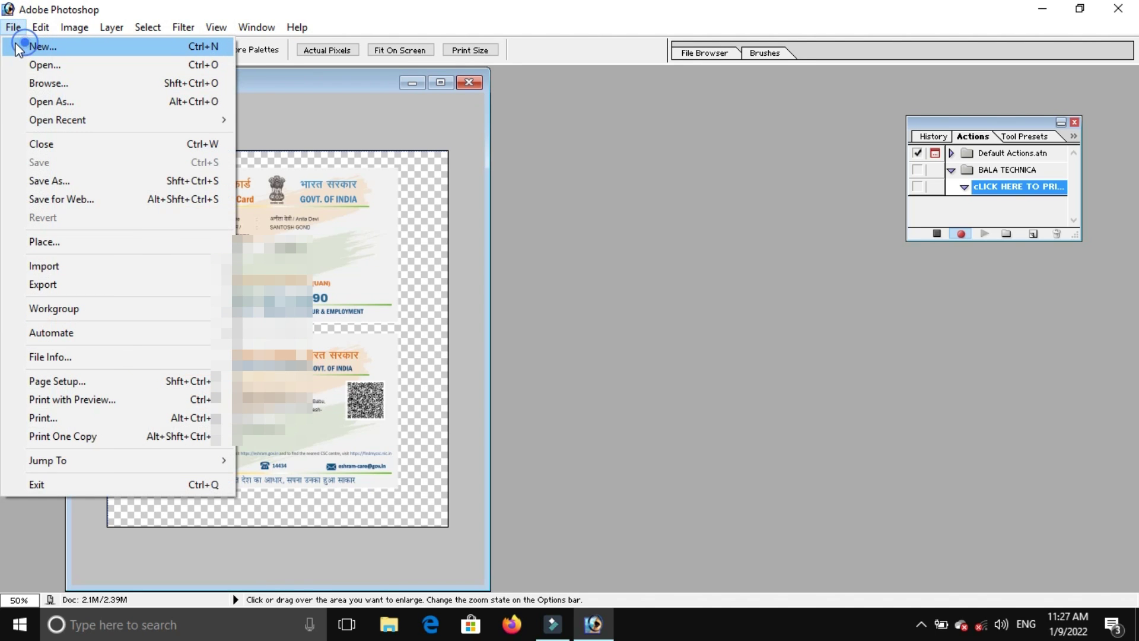
pyautogui.click(18, 46)
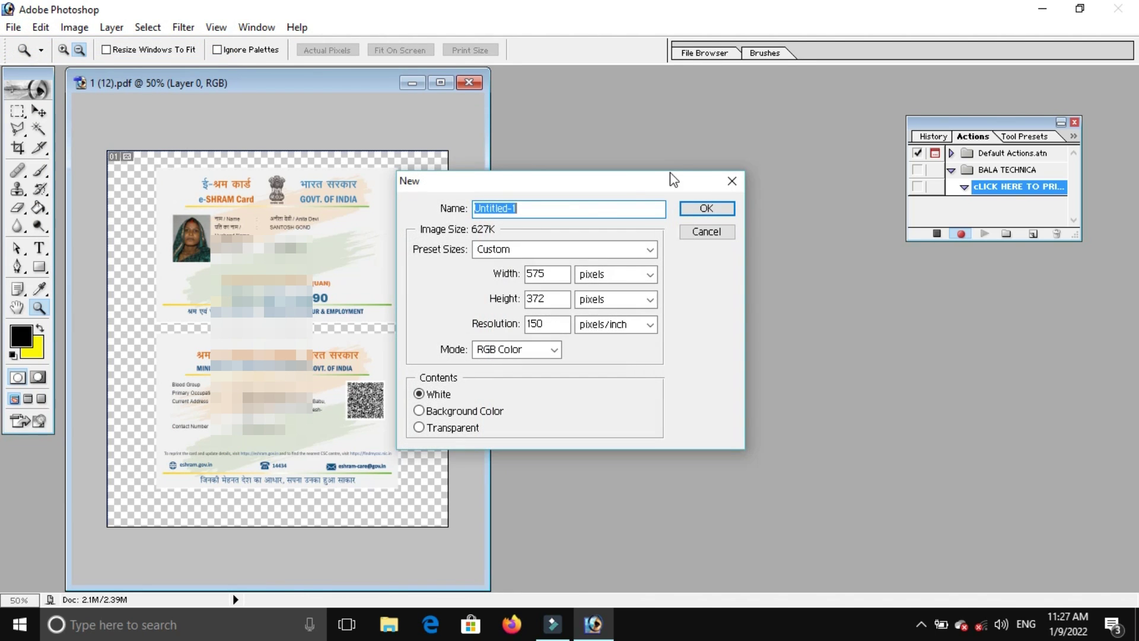
pyautogui.moveTo(568, 182); pyautogui.dragTo(654, 151)
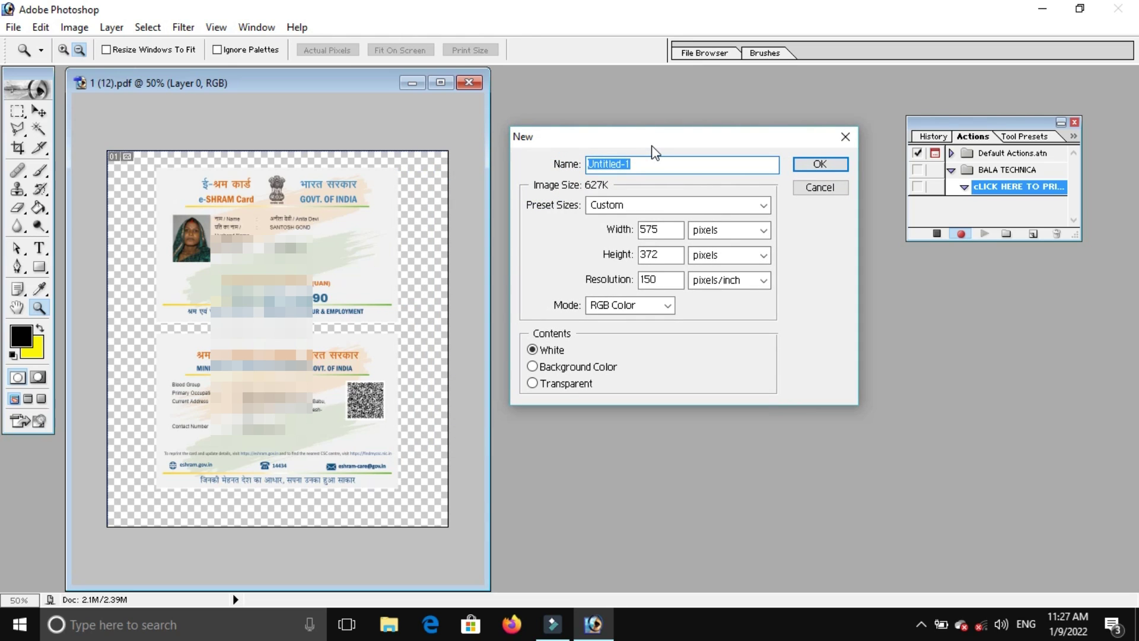
pyautogui.write('BALA TECHNICAL')
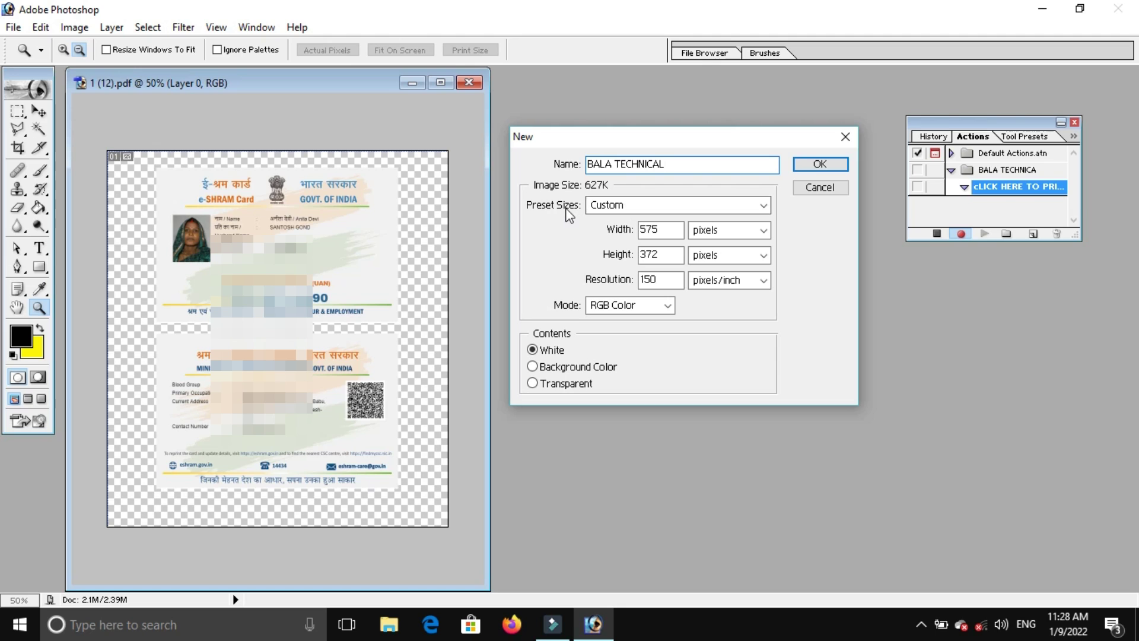
pyautogui.click(605, 208)
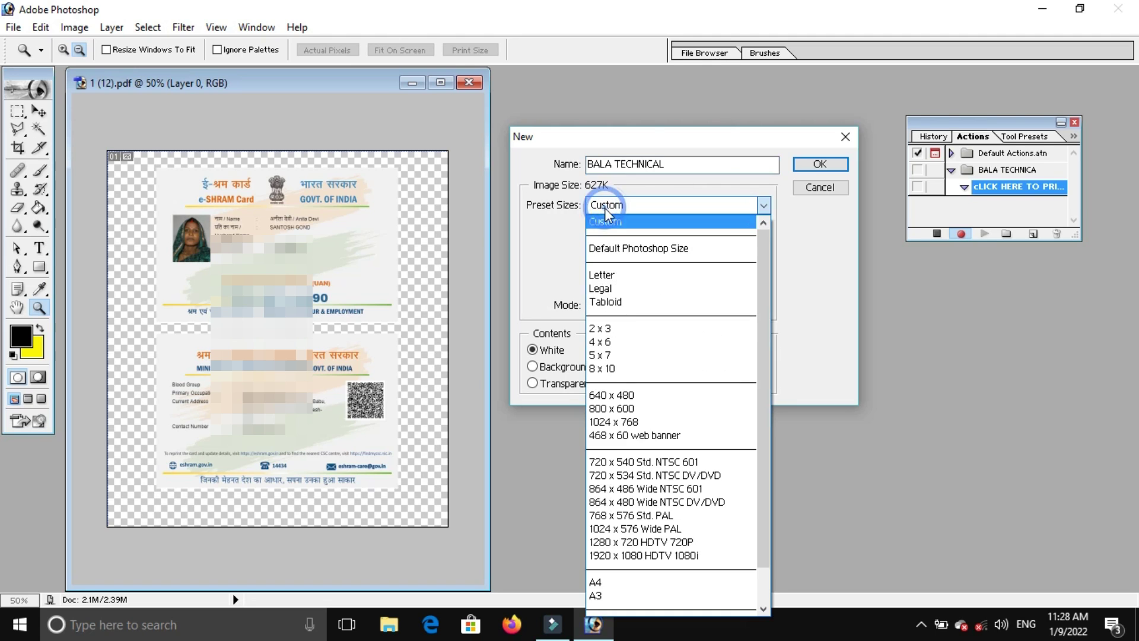
pyautogui.click(601, 580)
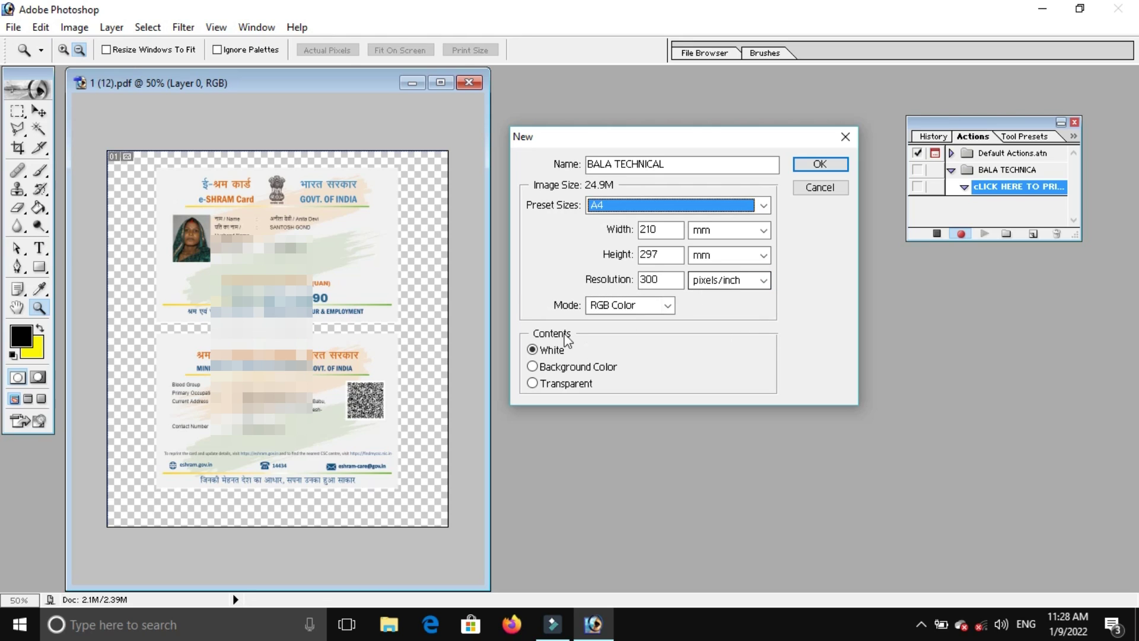
pyautogui.click(818, 165)
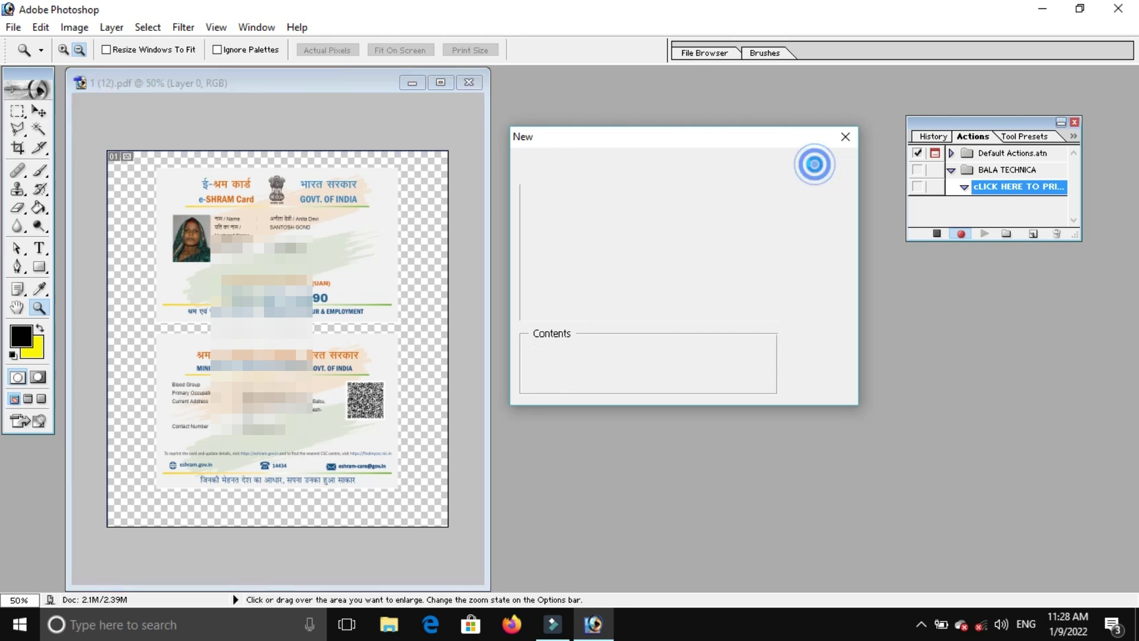
# Place the BALA TECHNICAL window beside the card PDF and enlarge it.
pyautogui.moveTo(191, 94); pyautogui.dragTo(606, 87)
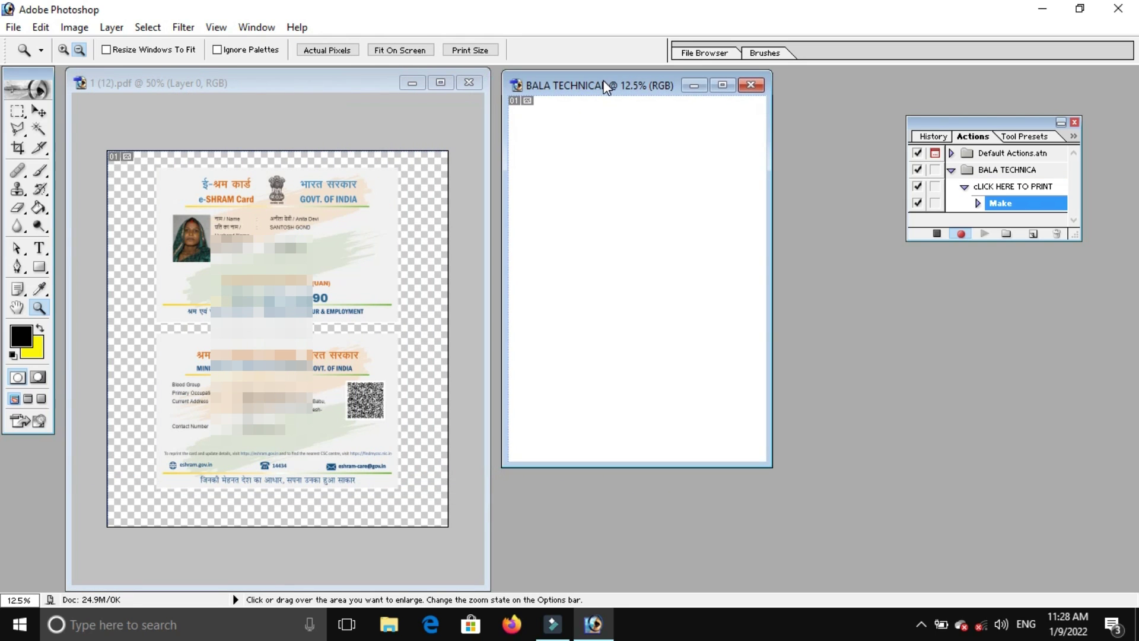
pyautogui.moveTo(768, 468); pyautogui.dragTo(936, 592)
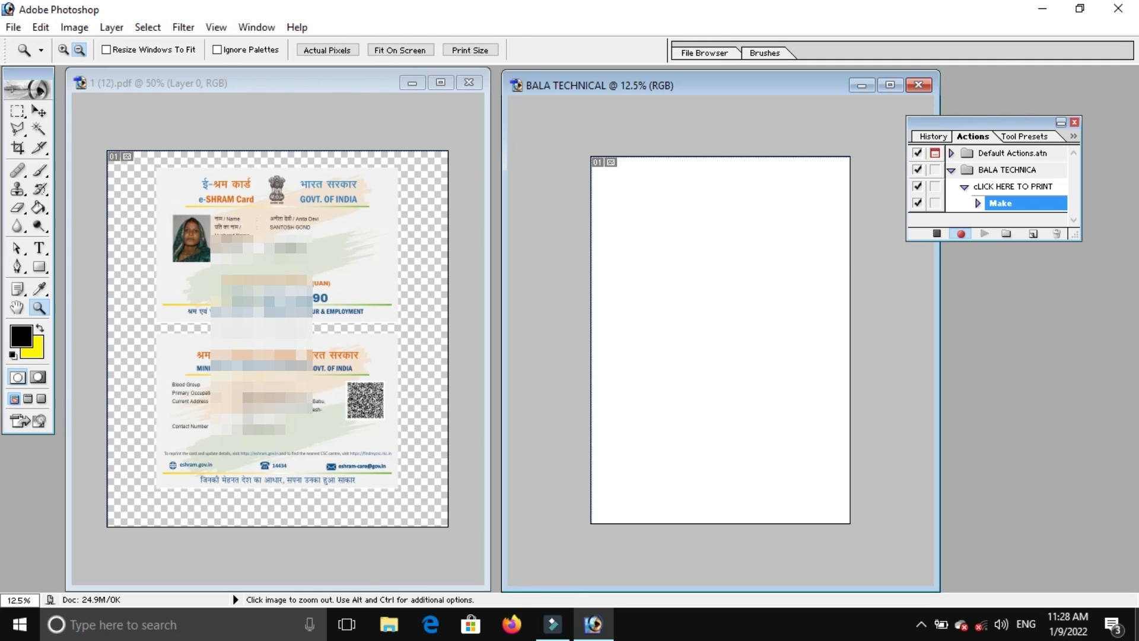
pyautogui.click(216, 28)
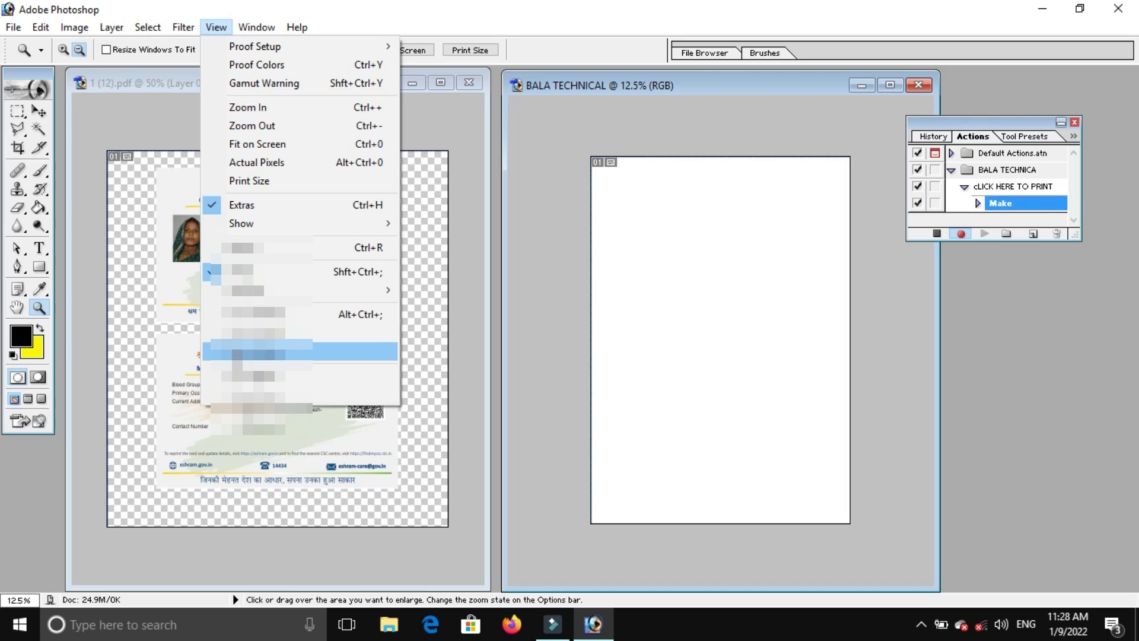
# Add a horizontal guide at 0.5 in on the BALA TECHNICAL page.
pyautogui.click(238, 352)
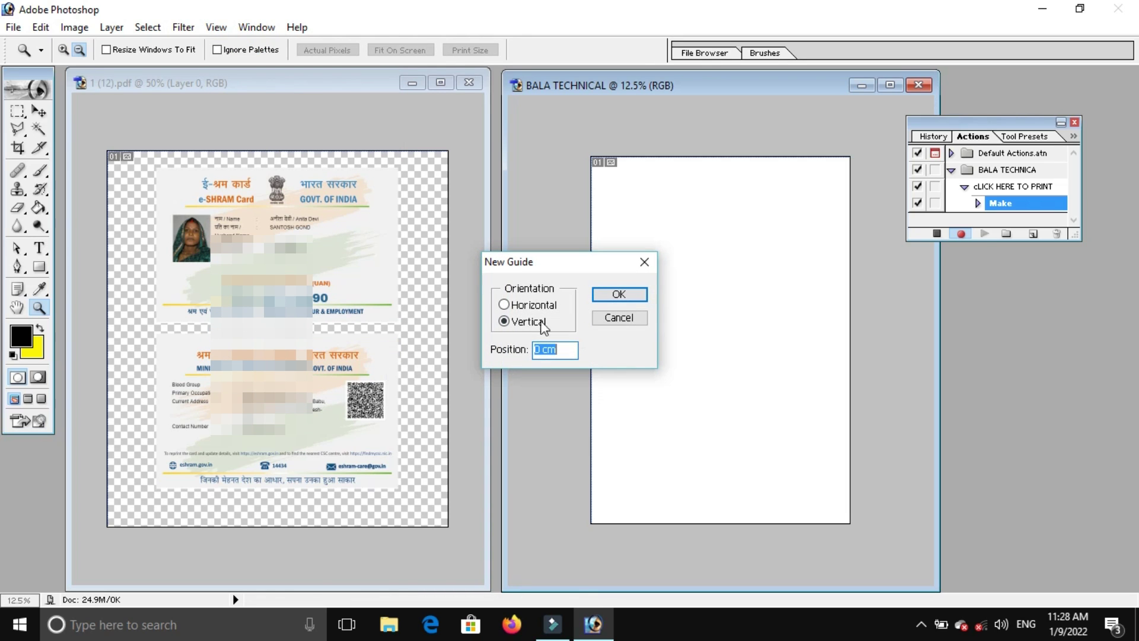
pyautogui.click(525, 305)
pyautogui.click(552, 351)
pyautogui.moveTo(552, 351); pyautogui.dragTo(530, 352)
pyautogui.write('0.5IN')
pyautogui.click(616, 298)
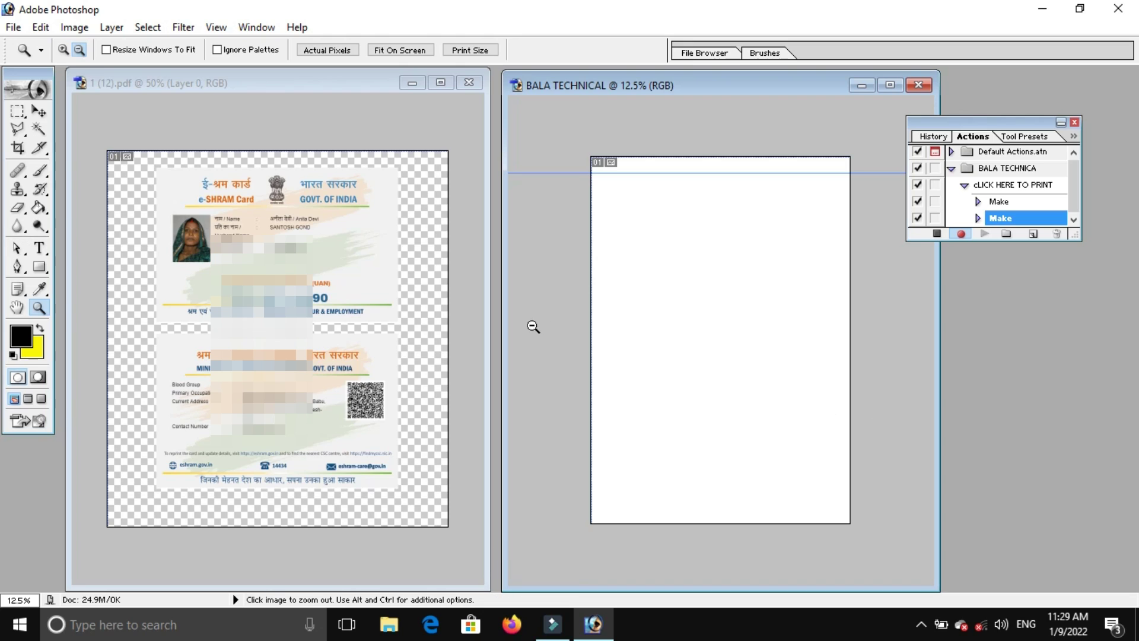
pyautogui.click(17, 111)
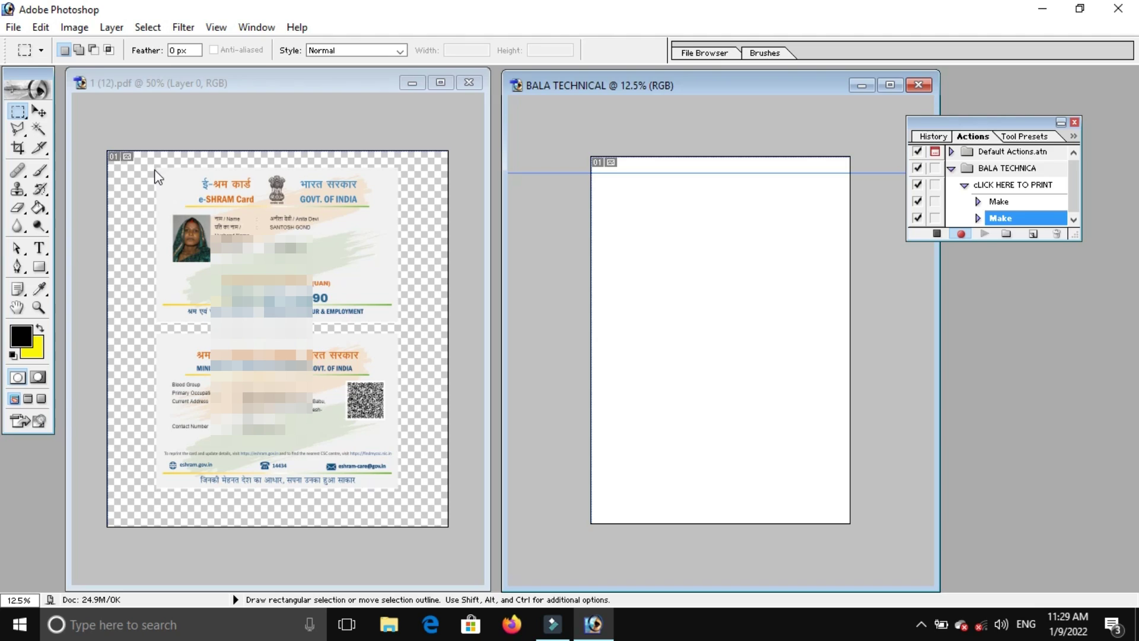
# Cut the card front from the PDF and paste it onto the BALA TECHNICAL page as Layer 1.
pyautogui.click(156, 175)
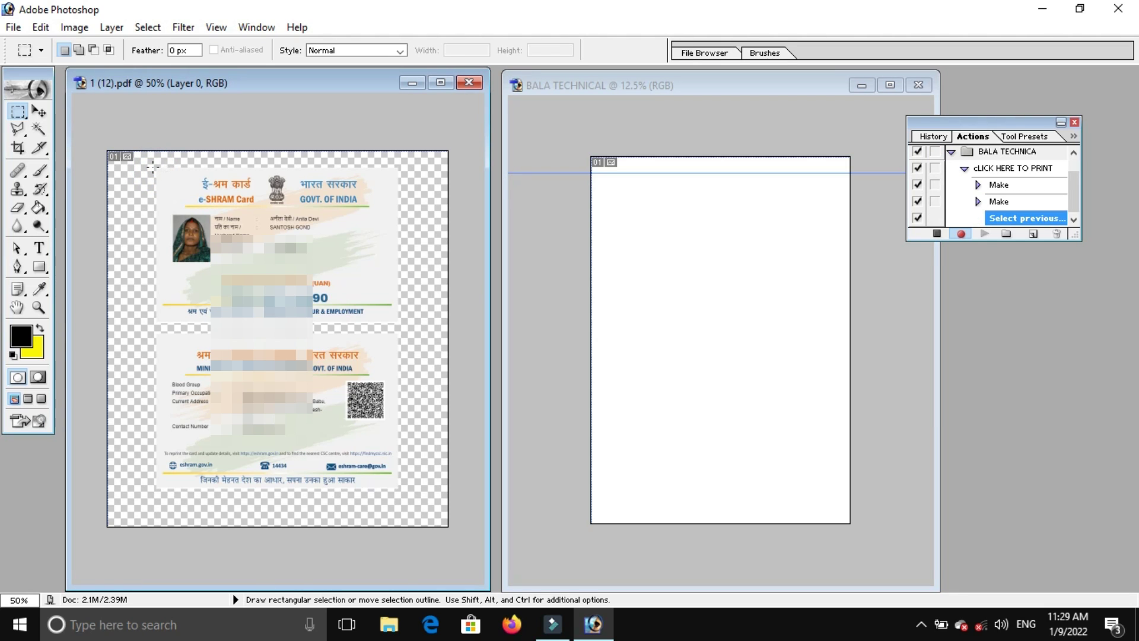
pyautogui.moveTo(156, 170); pyautogui.dragTo(397, 327)
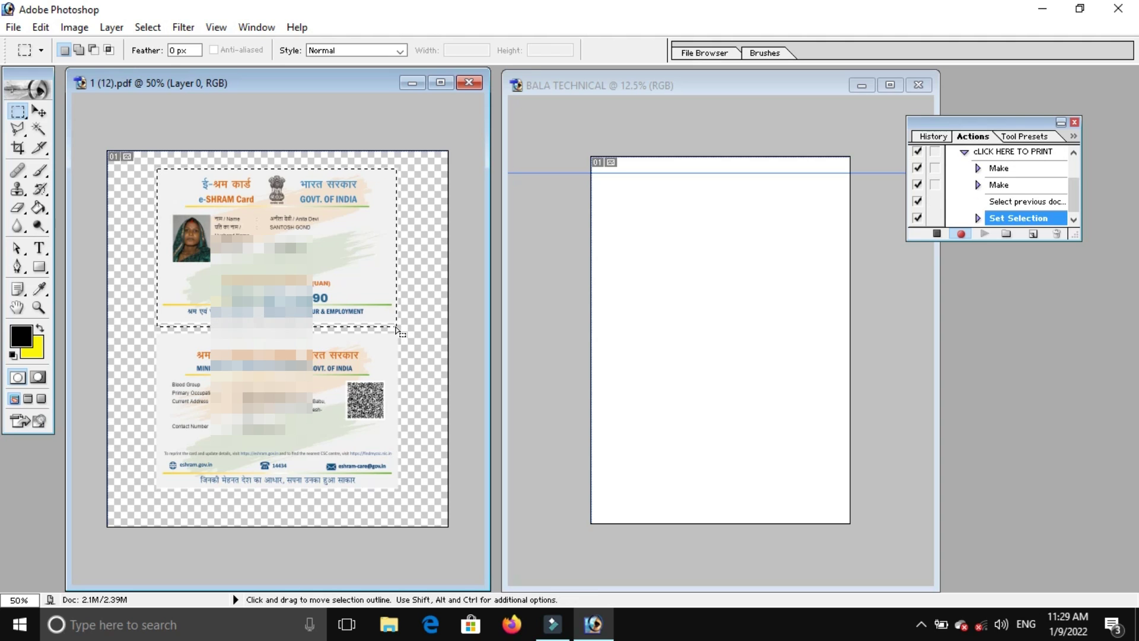
pyautogui.hotkey('ctrl', 'x')
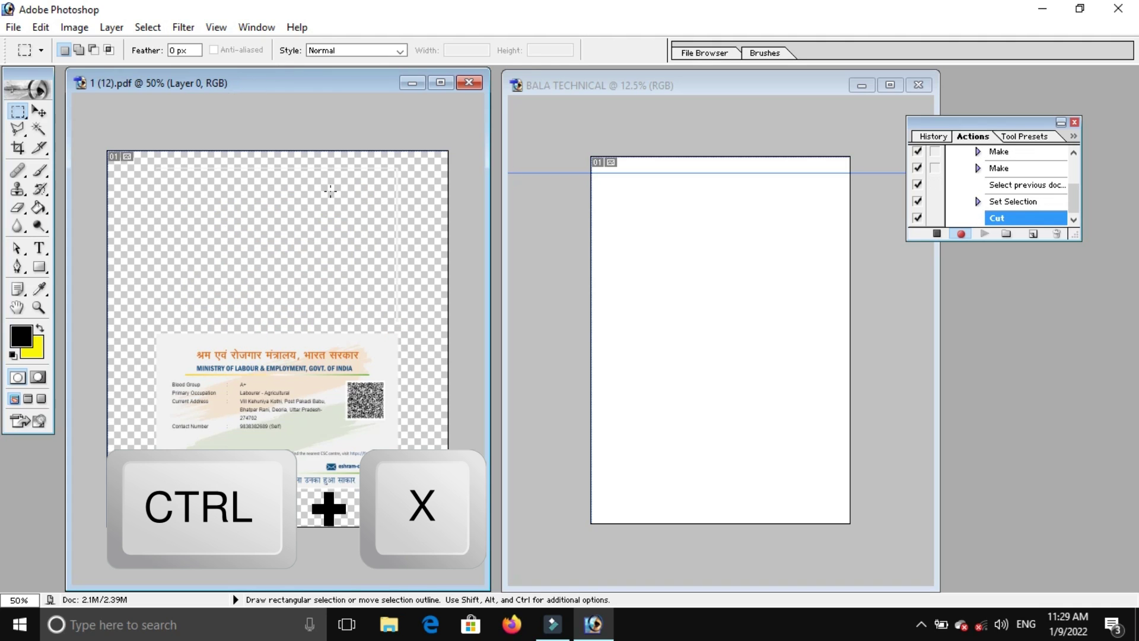
pyautogui.click(697, 84)
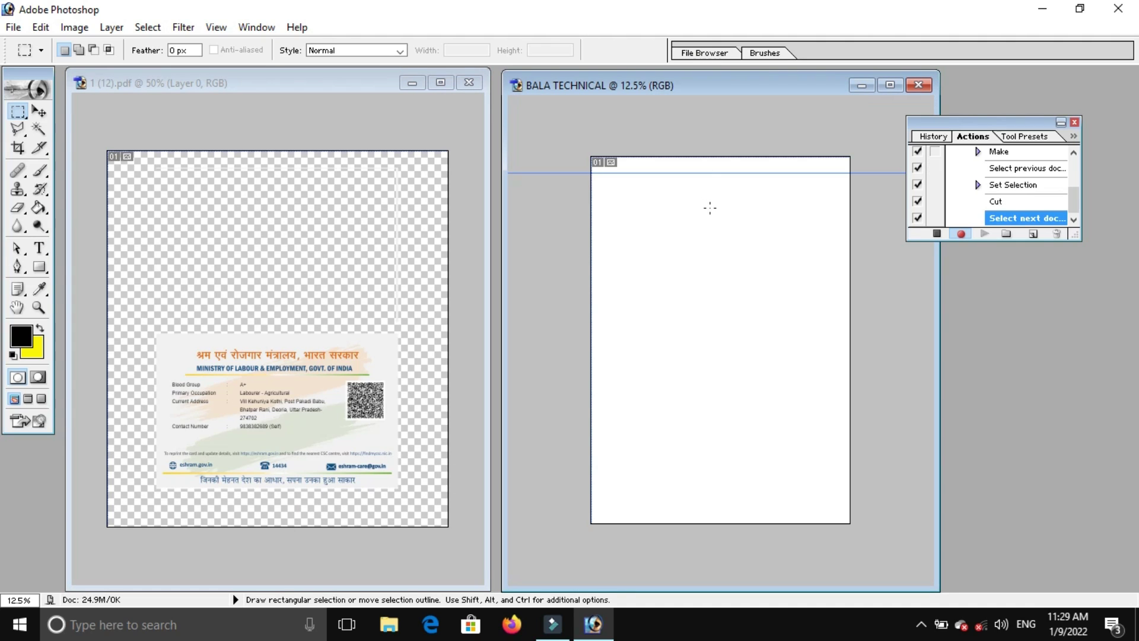
pyautogui.hotkey('ctrl', 'v')
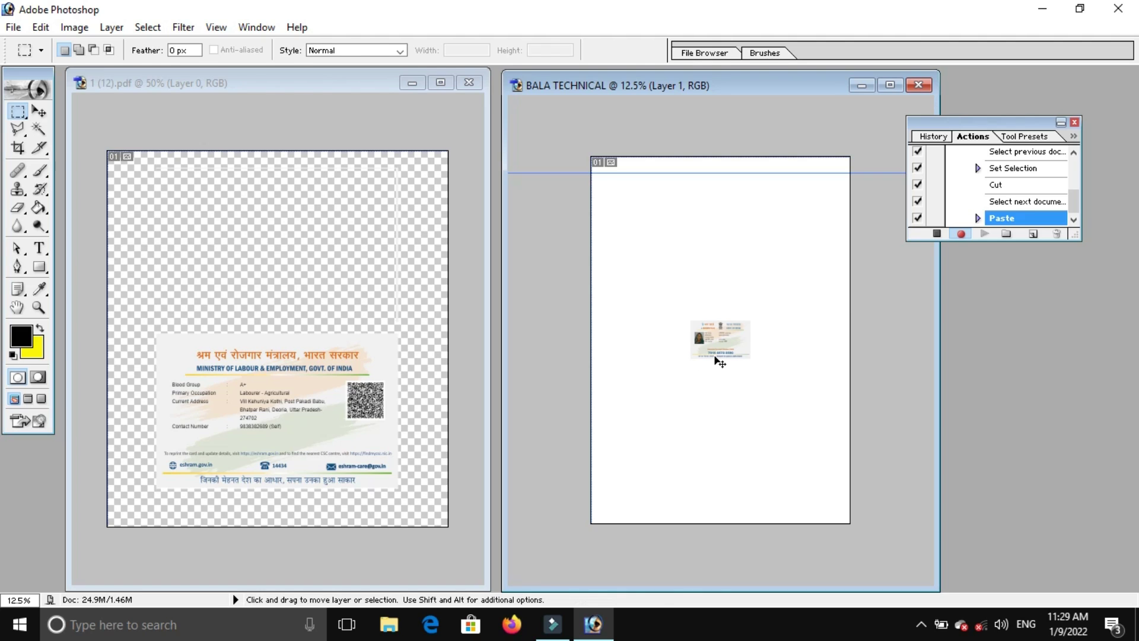
pyautogui.hotkey('ctrl', 't')
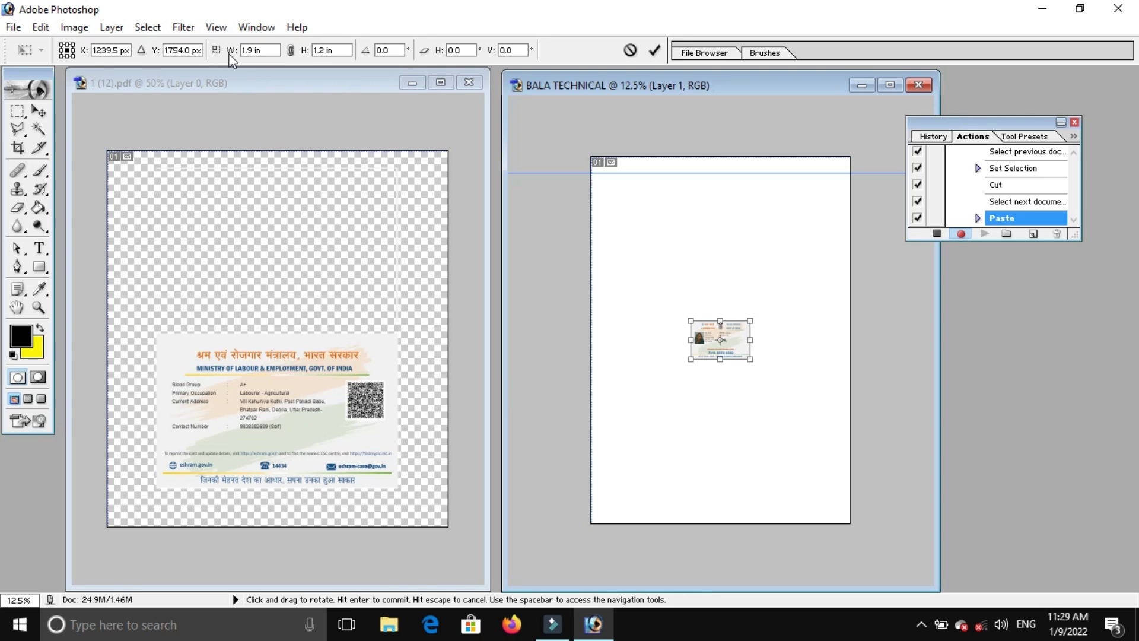
# Resize the card front to W 3.55 in by H 2.2 in and commit the transform.
pyautogui.click(270, 51)
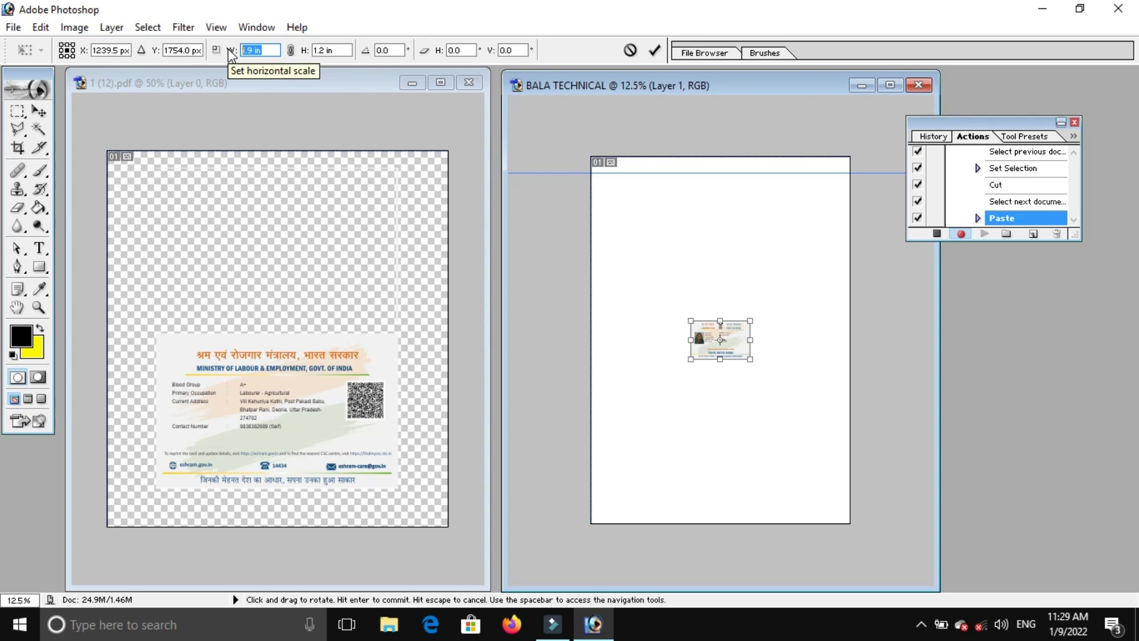
pyautogui.write('3.55')
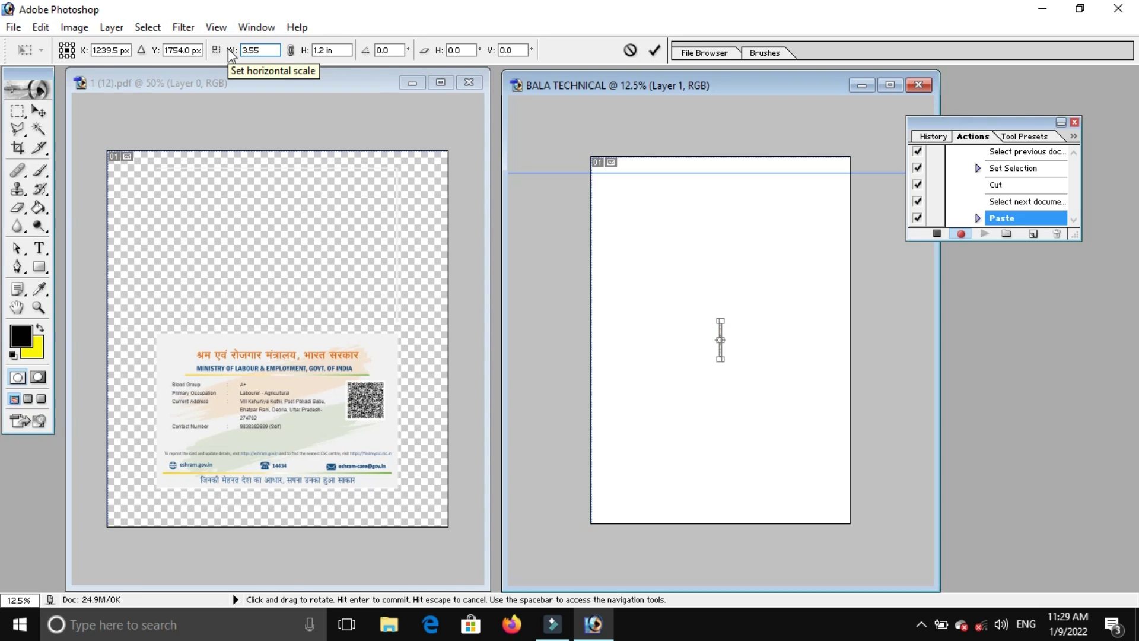
pyautogui.write('IN')
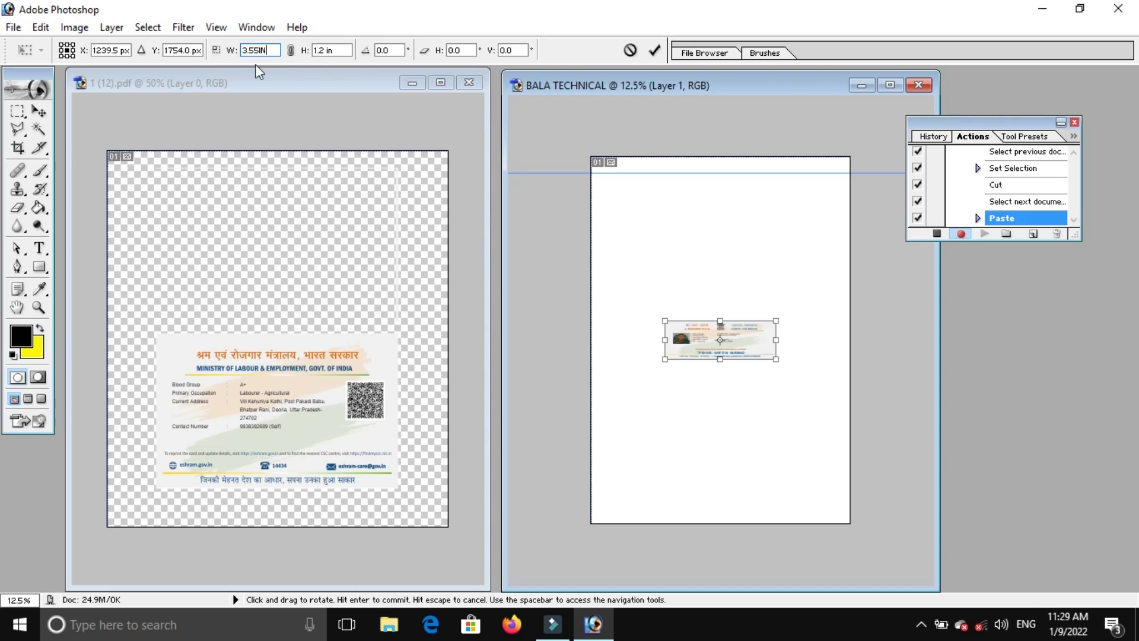
pyautogui.press('Tab')
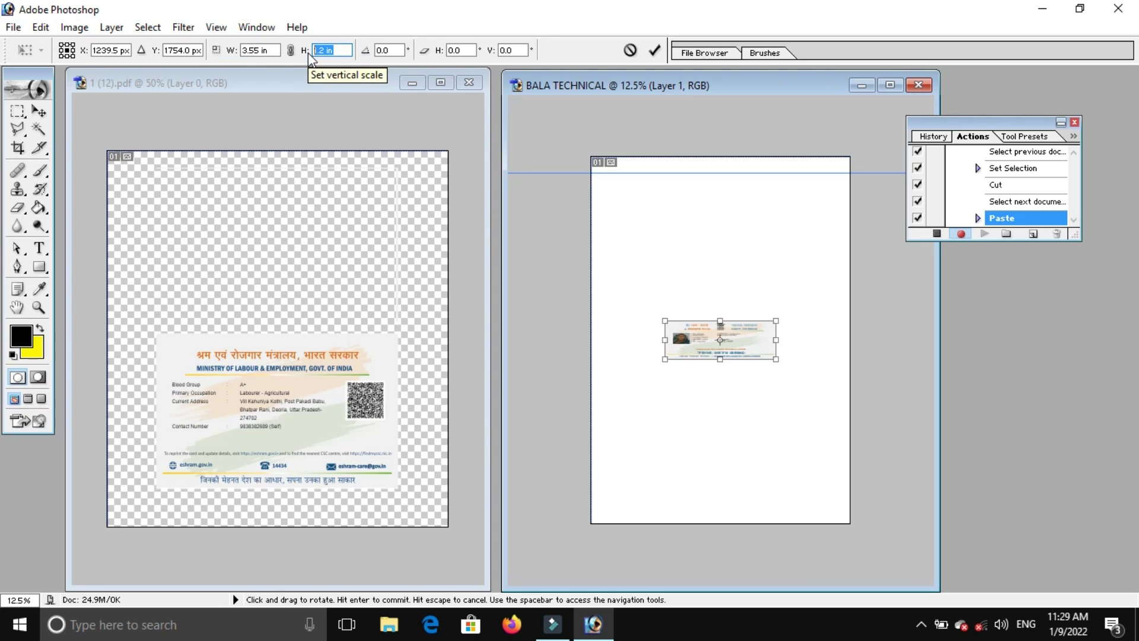
pyautogui.write('2.2')
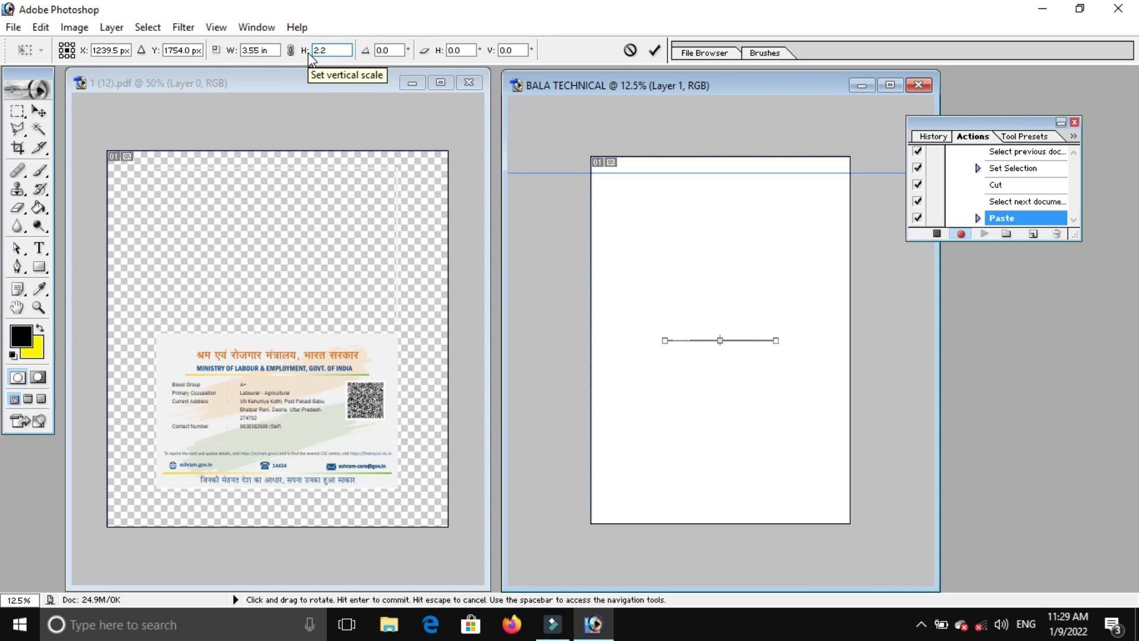
pyautogui.write('IN')
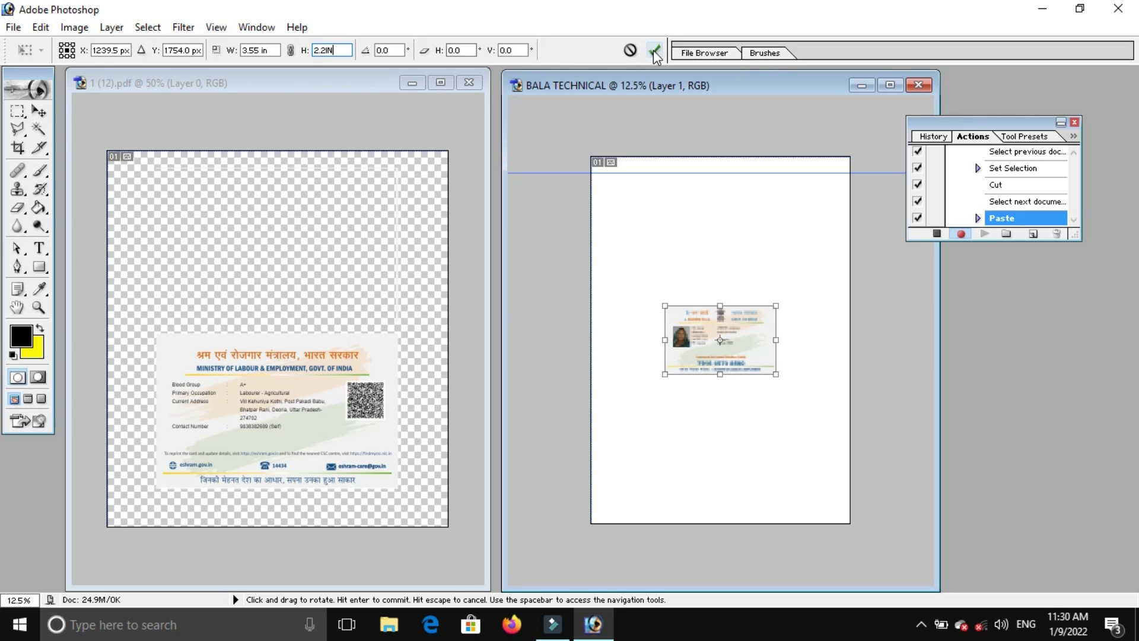
pyautogui.click(655, 54)
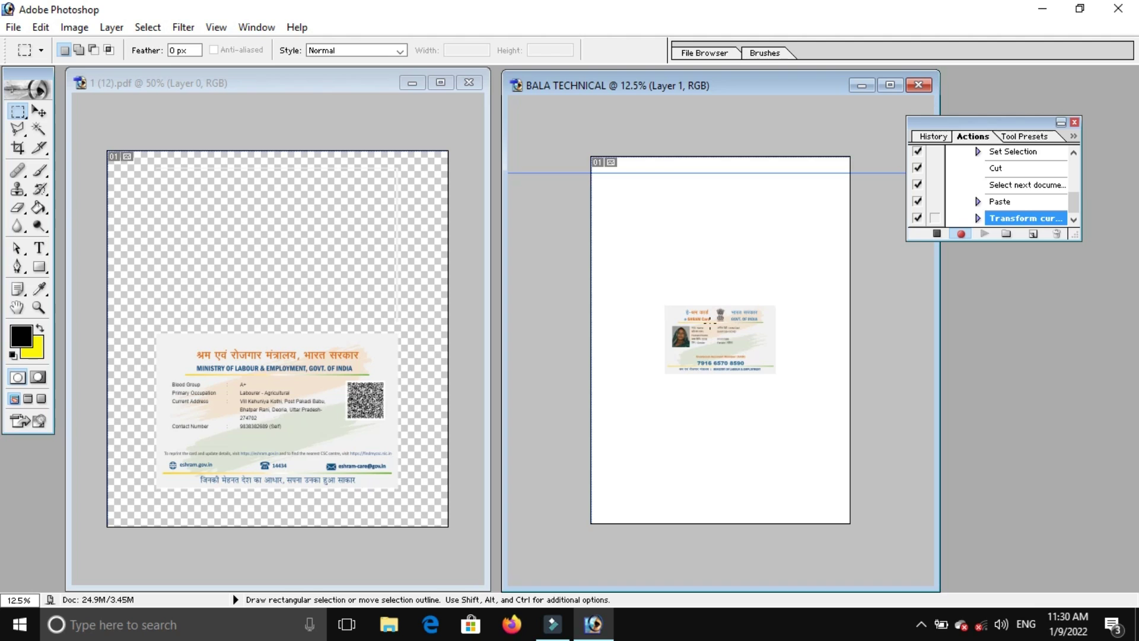
# Outline the card front with a 3 px black border using Edit > Stroke.
pyautogui.click(40, 28)
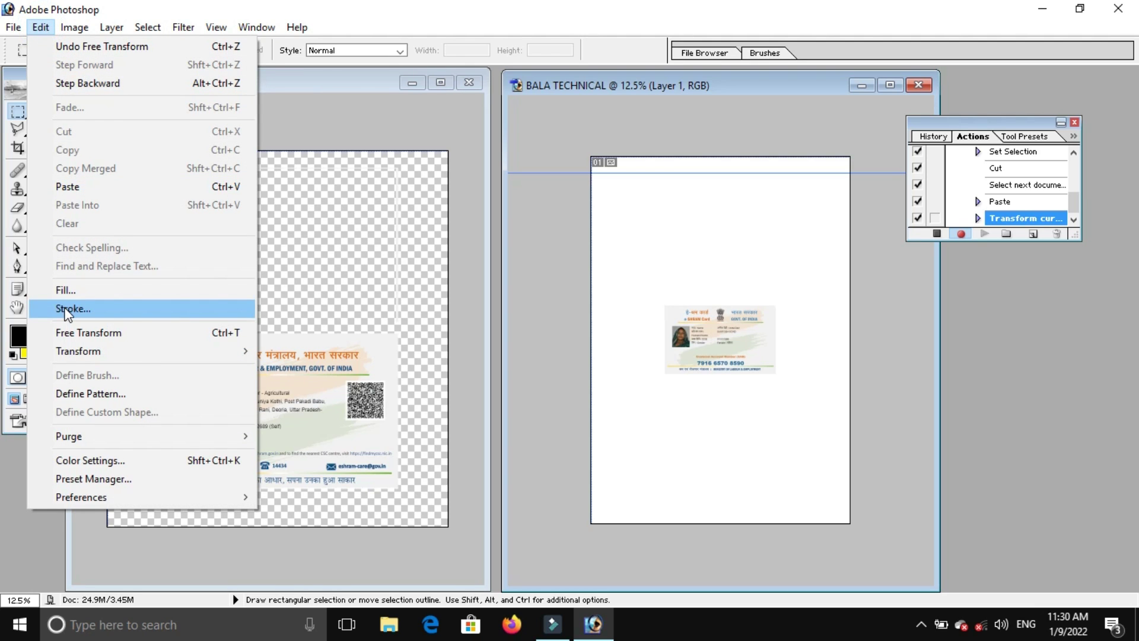
pyautogui.click(67, 310)
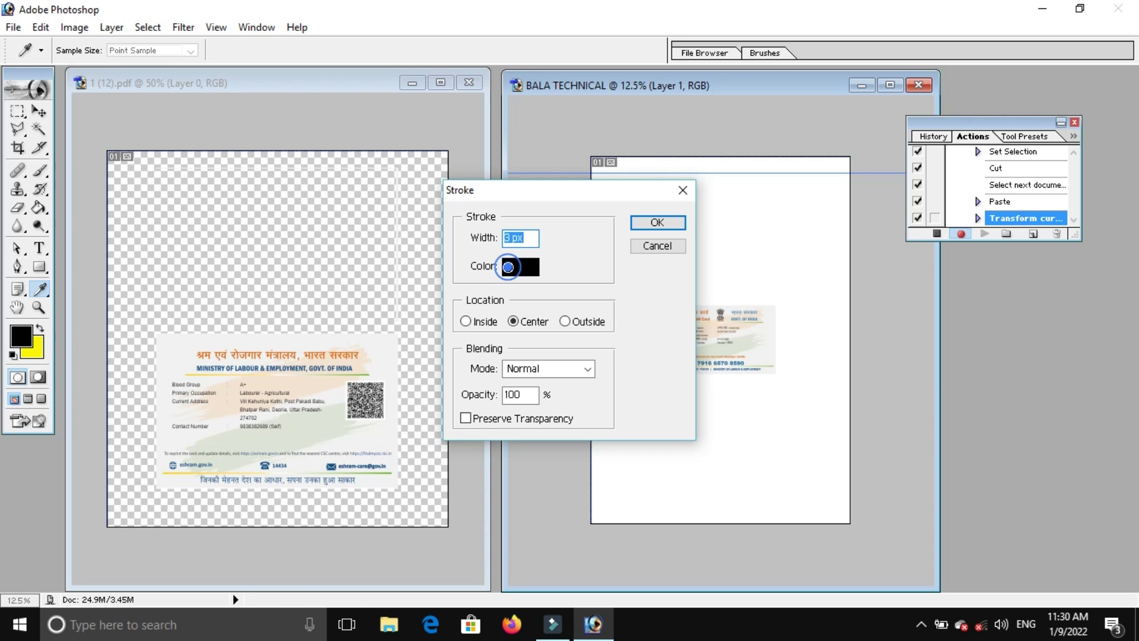
pyautogui.click(509, 270)
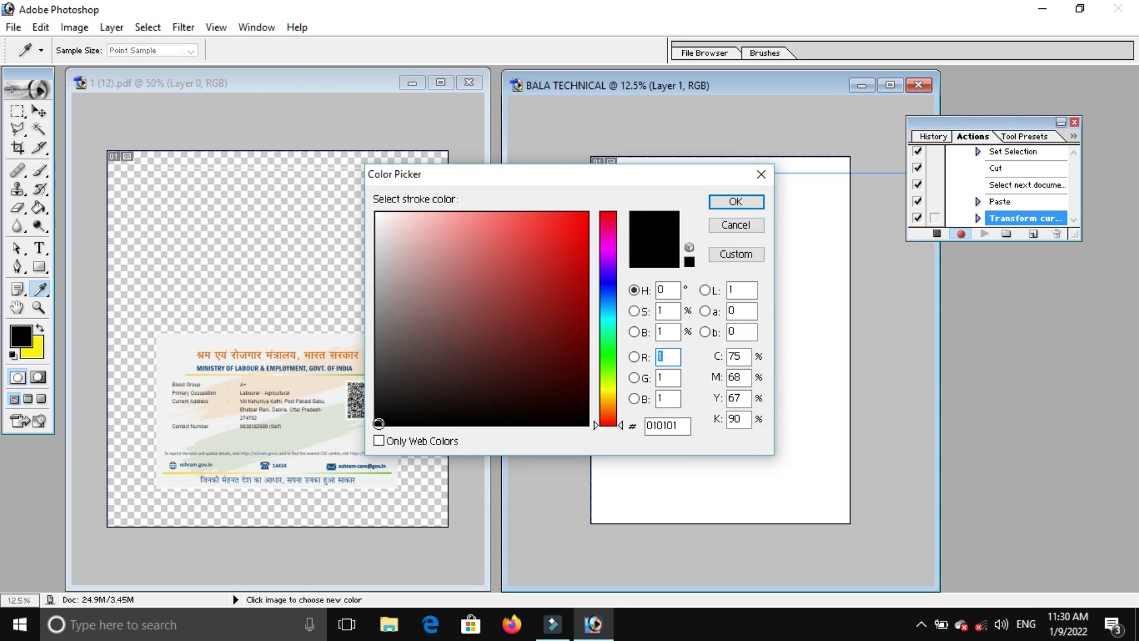
pyautogui.click(379, 422)
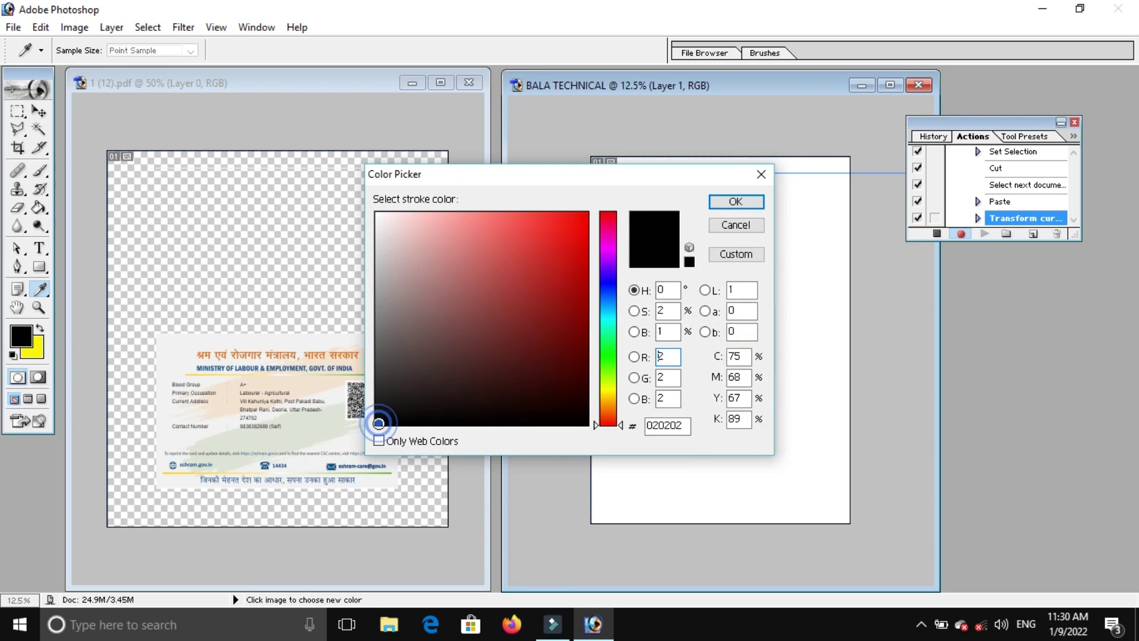
pyautogui.click(725, 204)
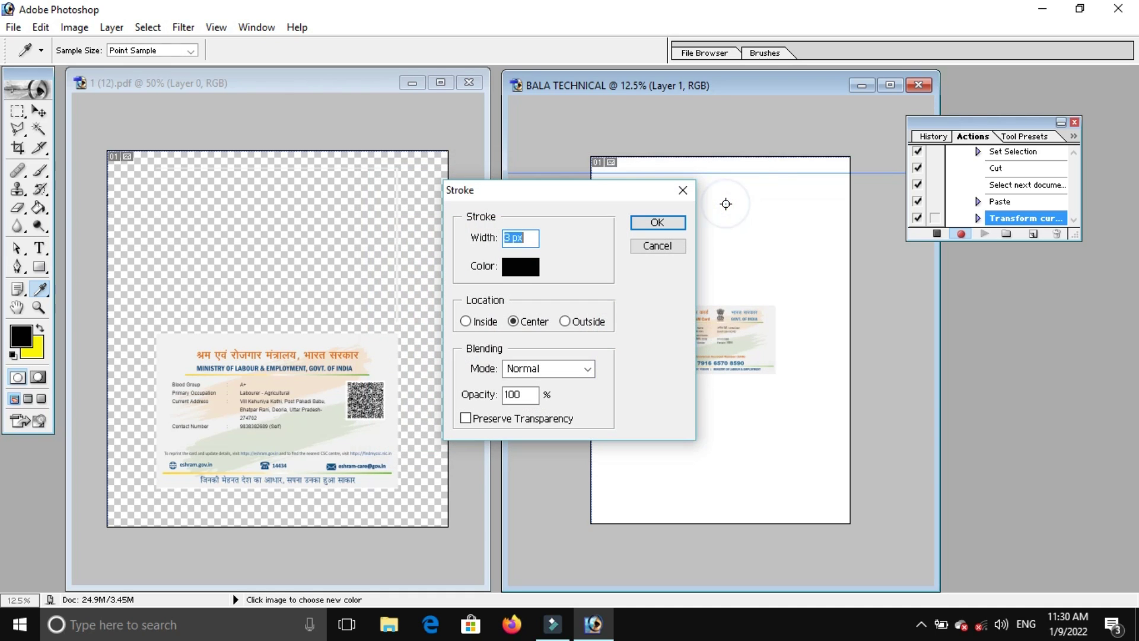
pyautogui.click(674, 222)
pyautogui.press('m')
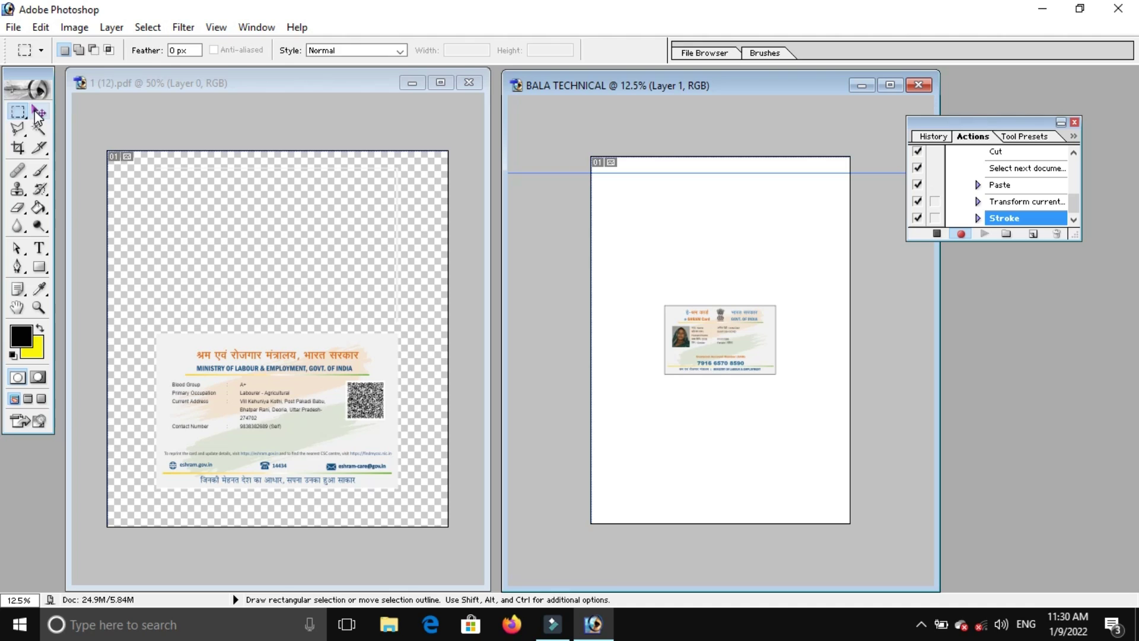
pyautogui.click(38, 112)
# Move the card front to the page's top-left, then cut the card back out of the PDF.
pyautogui.moveTo(691, 322); pyautogui.dragTo(636, 206)
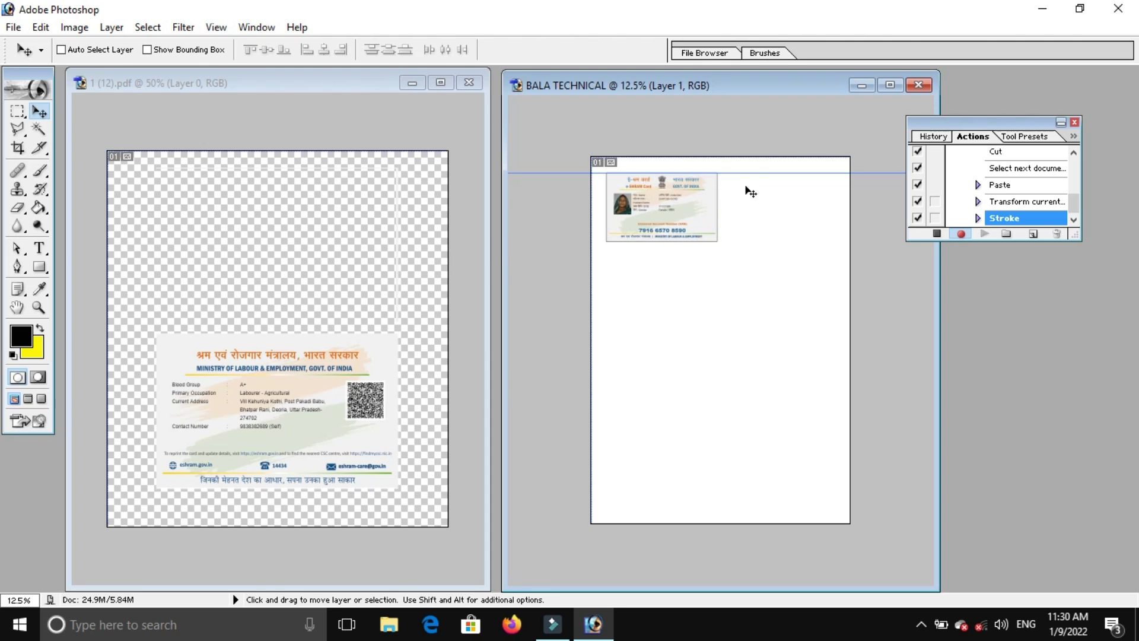
pyautogui.click(17, 111)
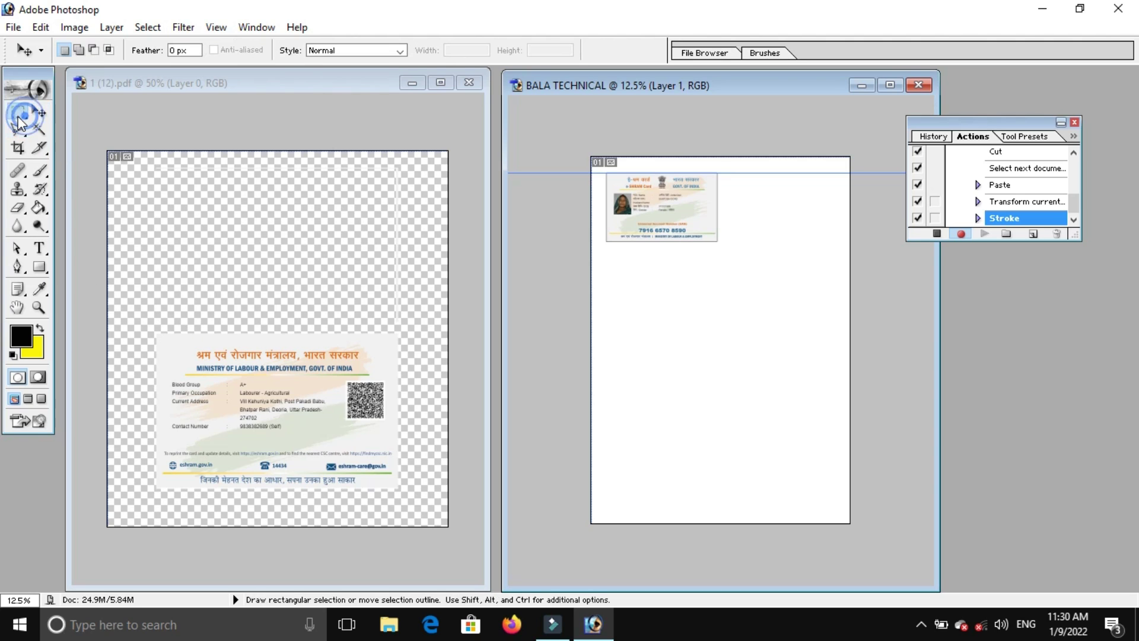
pyautogui.click(154, 327)
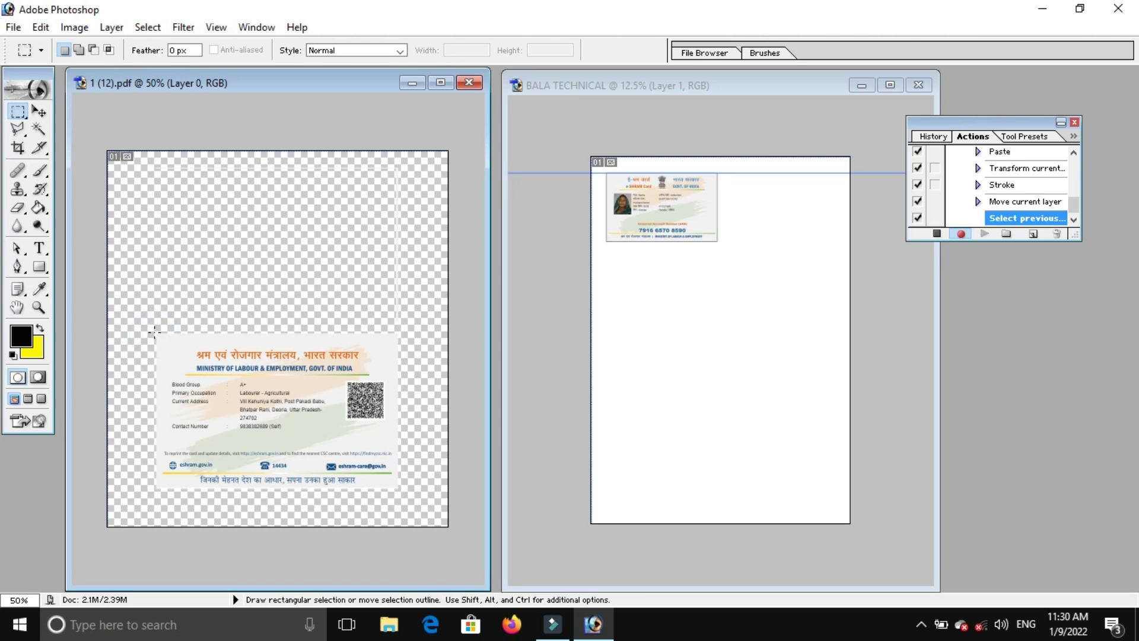
pyautogui.moveTo(154, 332)
pyautogui.mouseDown()
pyautogui.moveTo(295, 412)
pyautogui.moveTo(399, 448)
pyautogui.mouseUp()
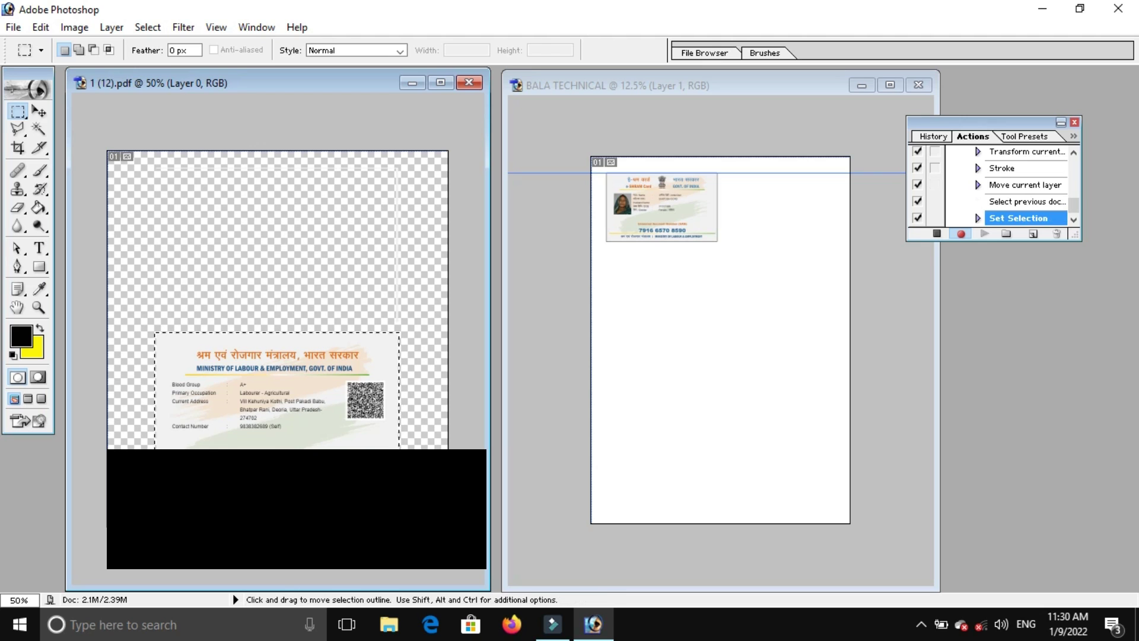
pyautogui.hotkey('ctrl', 'x')
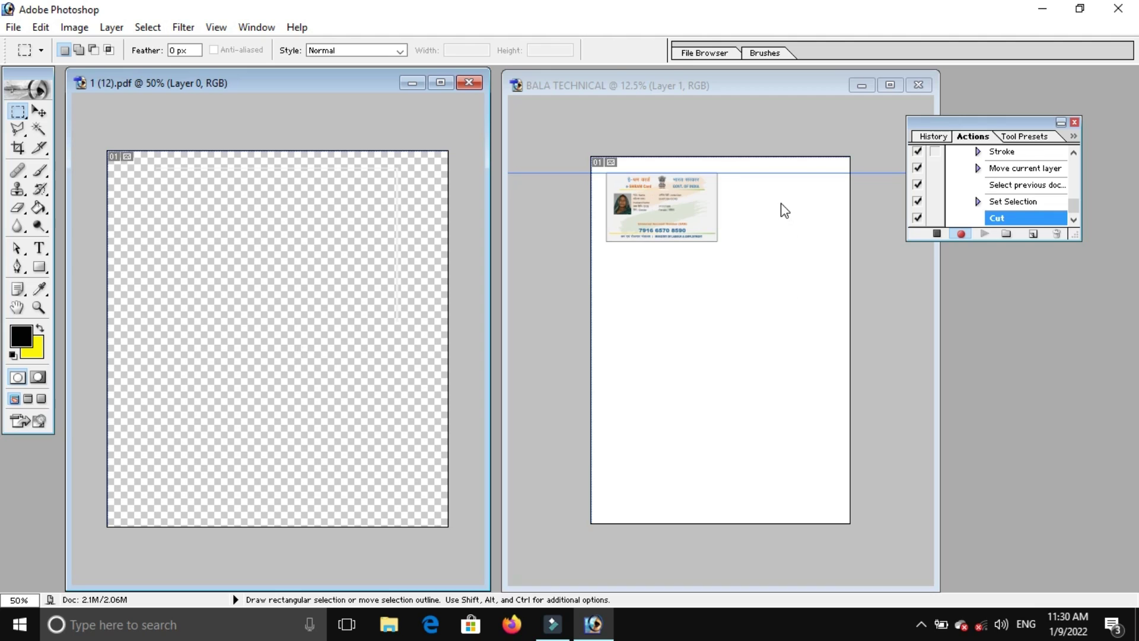
pyautogui.hotkey('ctrl', 'Tab')
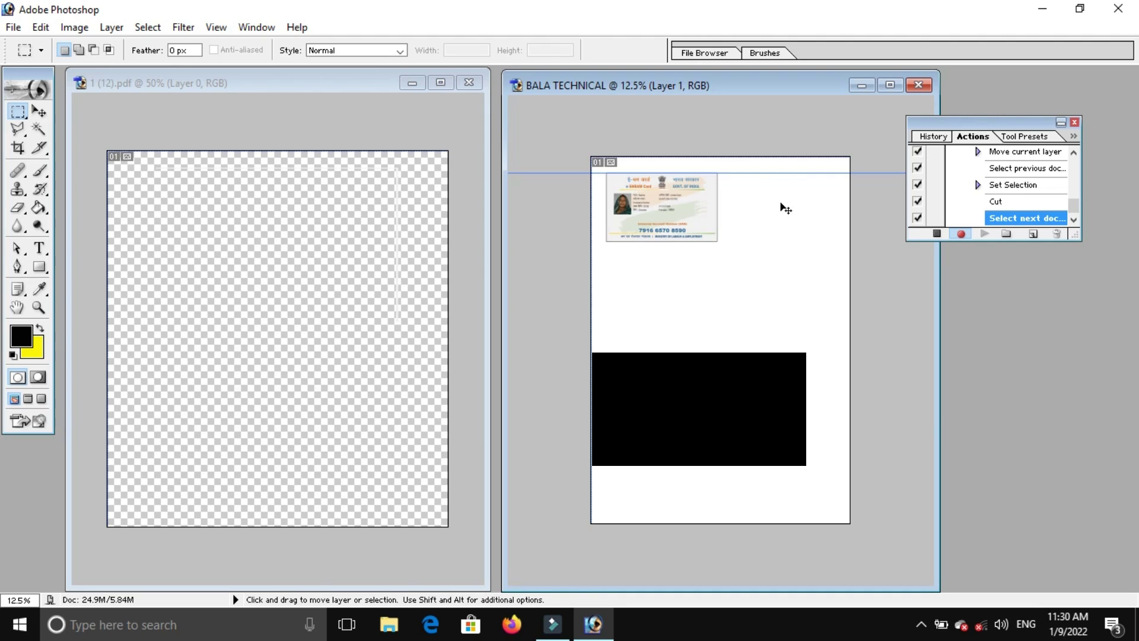
# Paste the card back as Layer 2 and resize it to 3.55 × 2.2 in.
pyautogui.hotkey('ctrl', 'v')
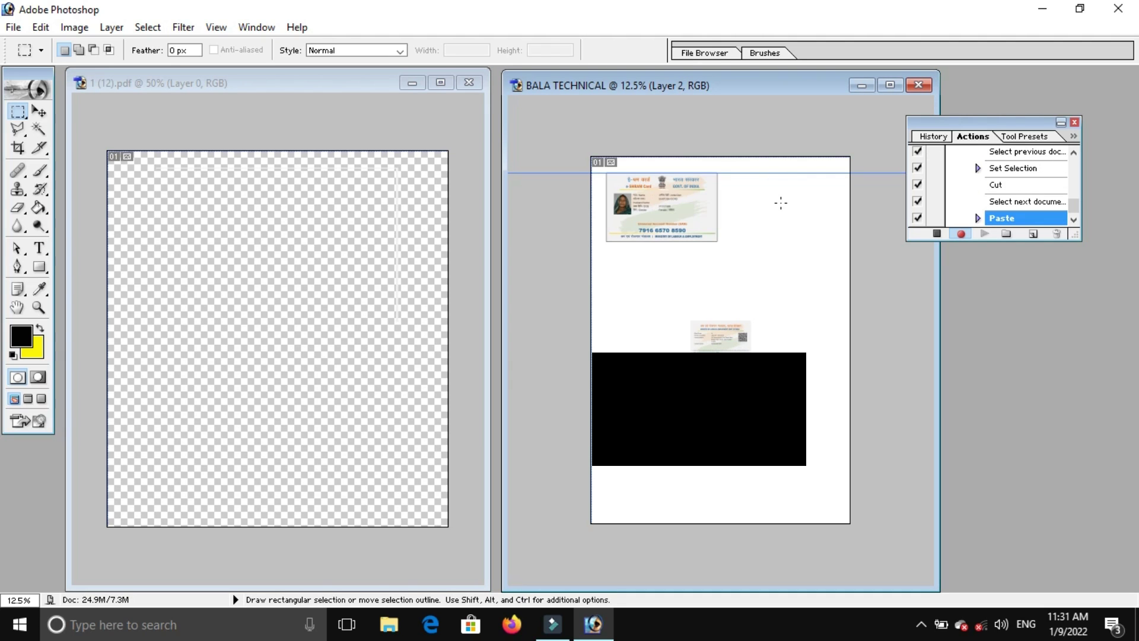
pyautogui.hotkey('ctrl', 't')
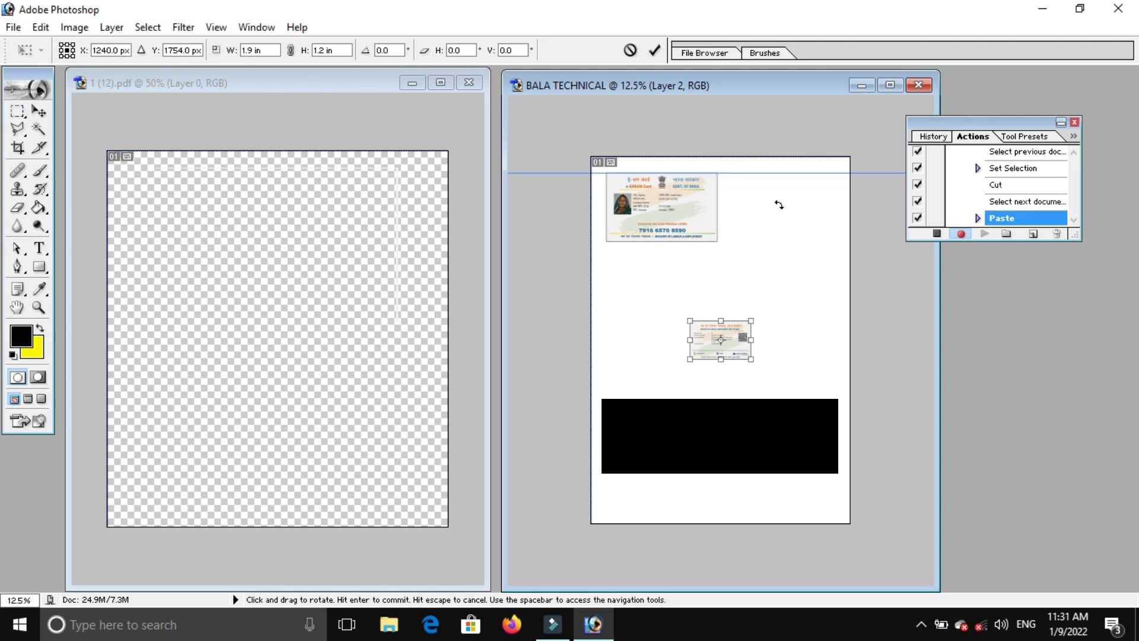
pyautogui.click(264, 51)
pyautogui.moveTo(265, 51); pyautogui.dragTo(231, 51)
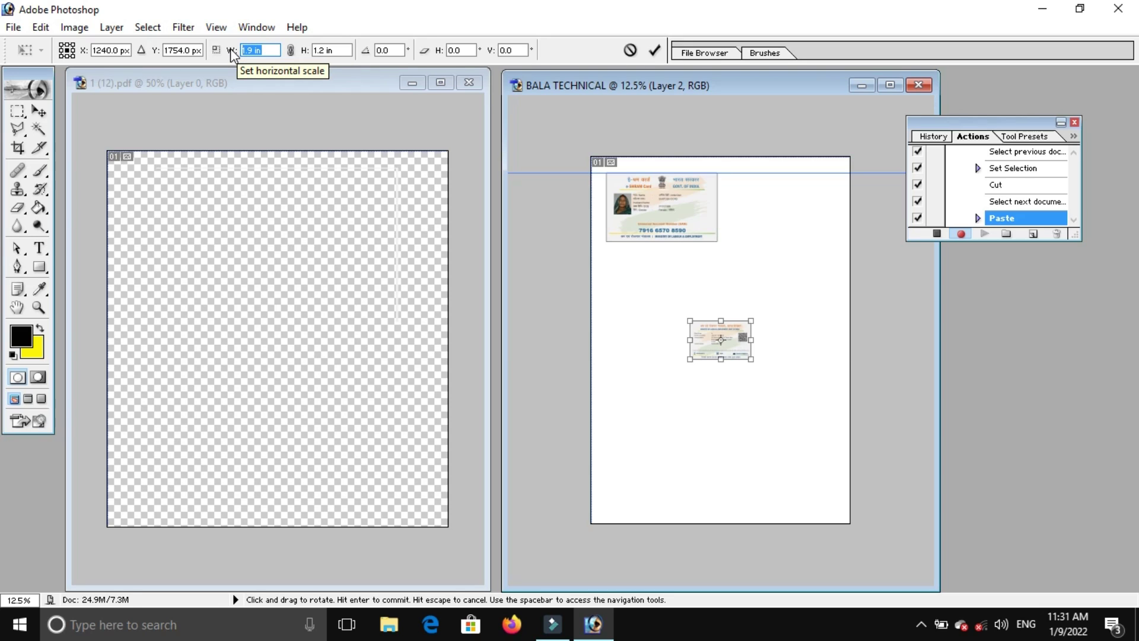
pyautogui.write('3.55')
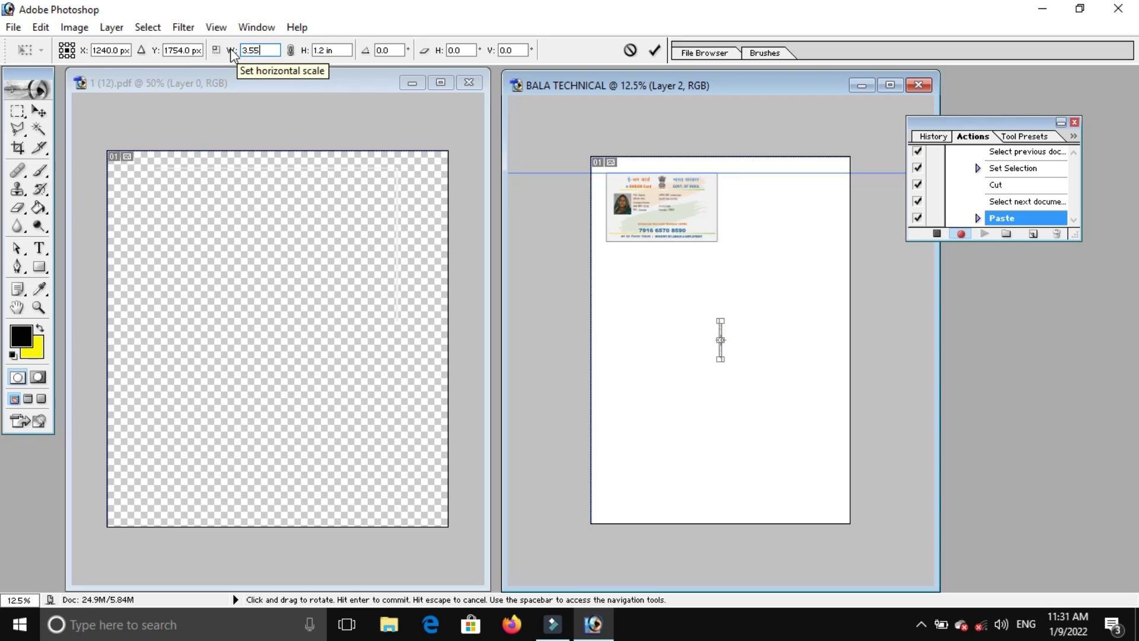
pyautogui.write('IN')
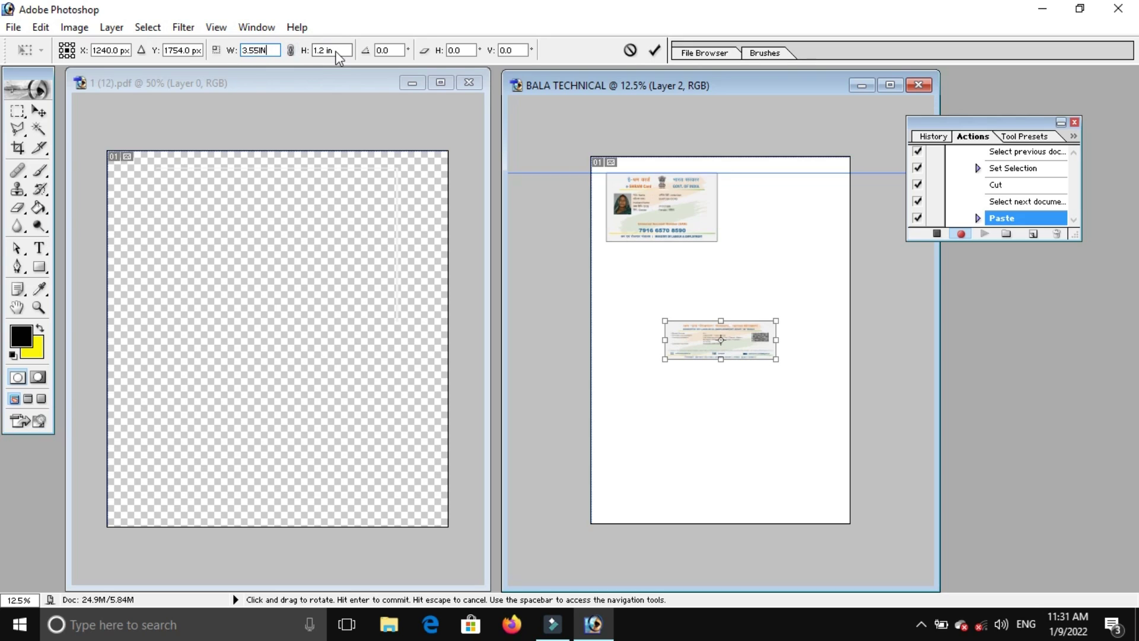
pyautogui.click(336, 51)
pyautogui.write('2.2IN')
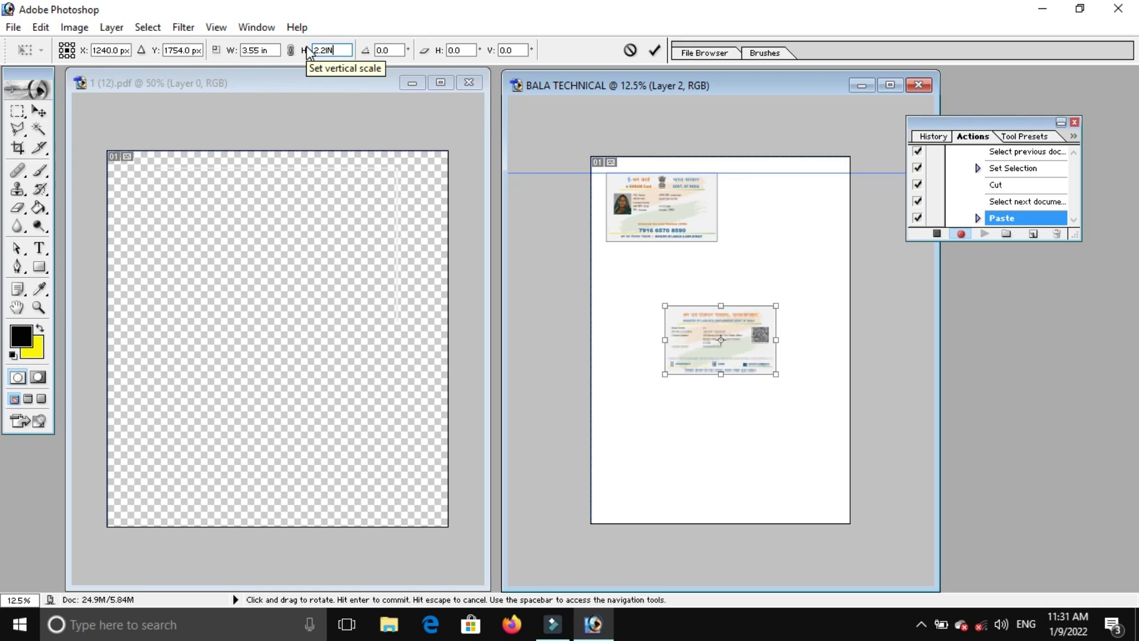
pyautogui.click(655, 50)
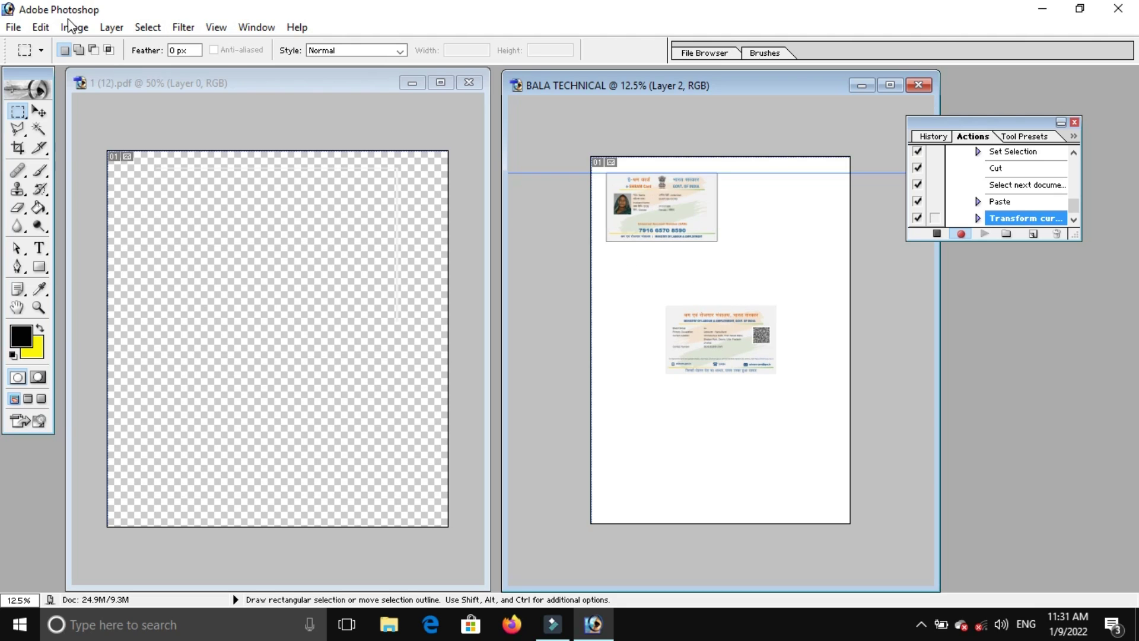
pyautogui.click(41, 27)
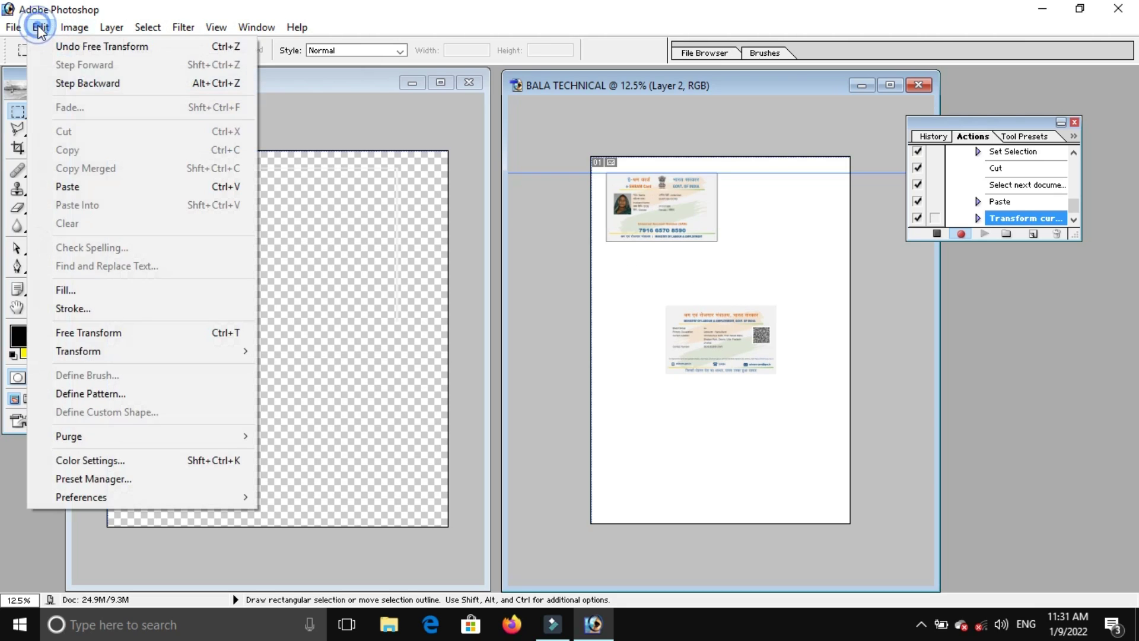
# Stroke the card back, set it snug beside the front, and close 1 (12).pdf unsaved.
pyautogui.click(87, 310)
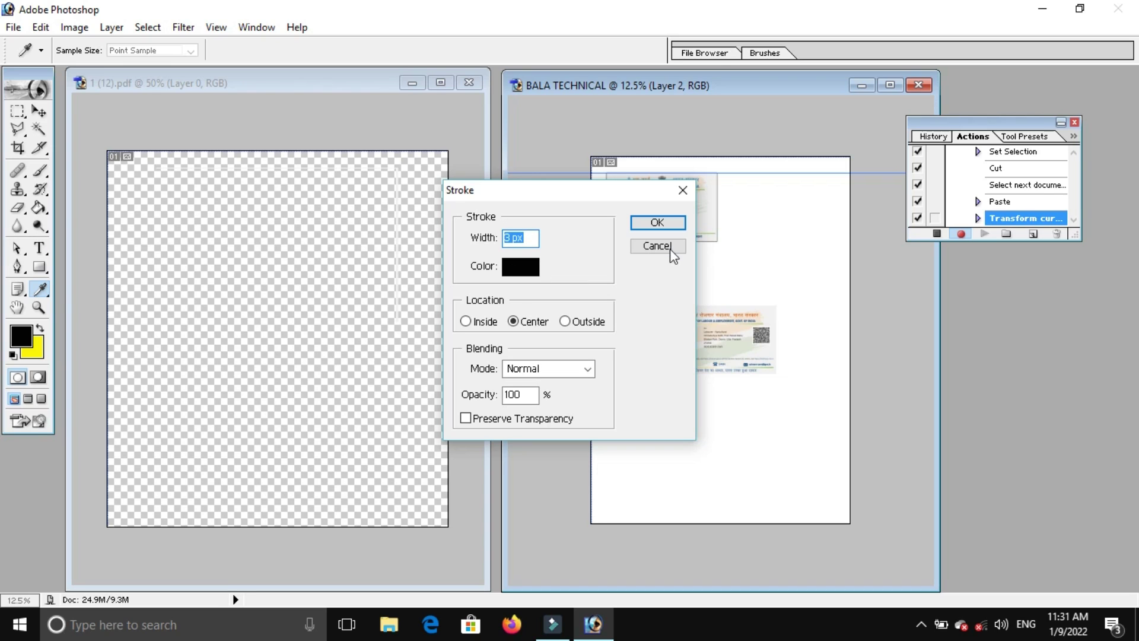
pyautogui.click(667, 228)
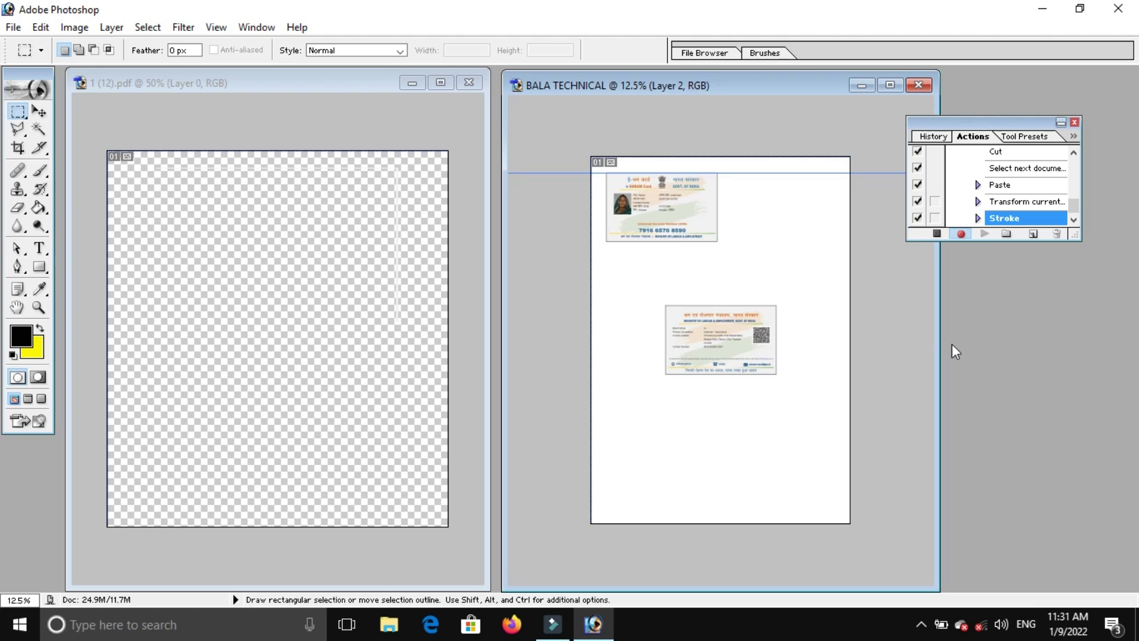
pyautogui.click(38, 111)
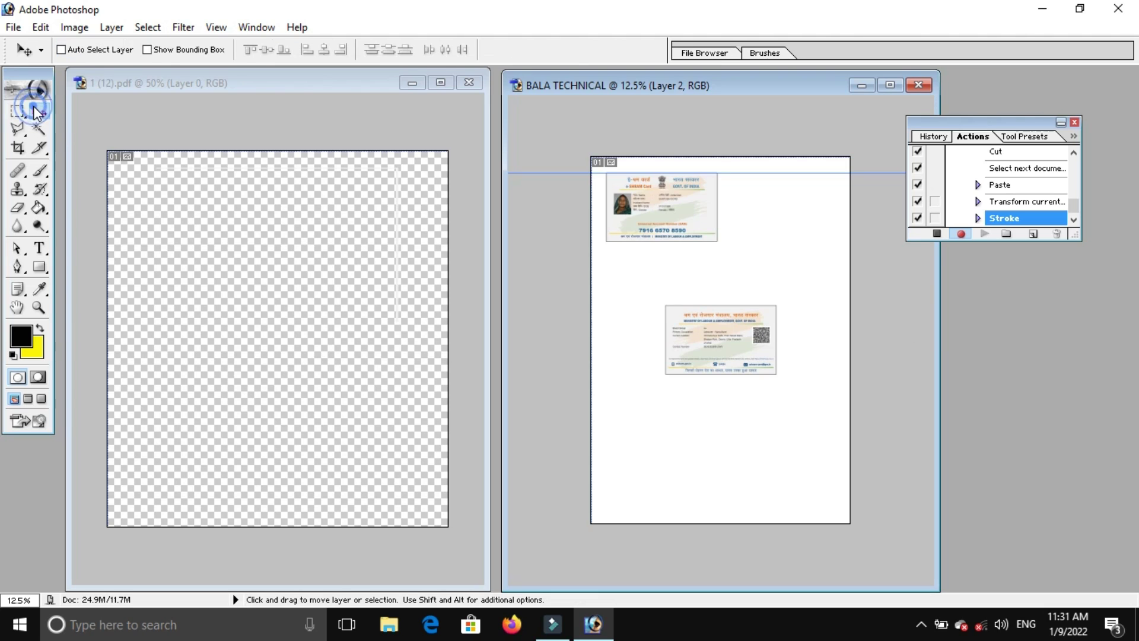
pyautogui.moveTo(747, 329); pyautogui.dragTo(799, 216)
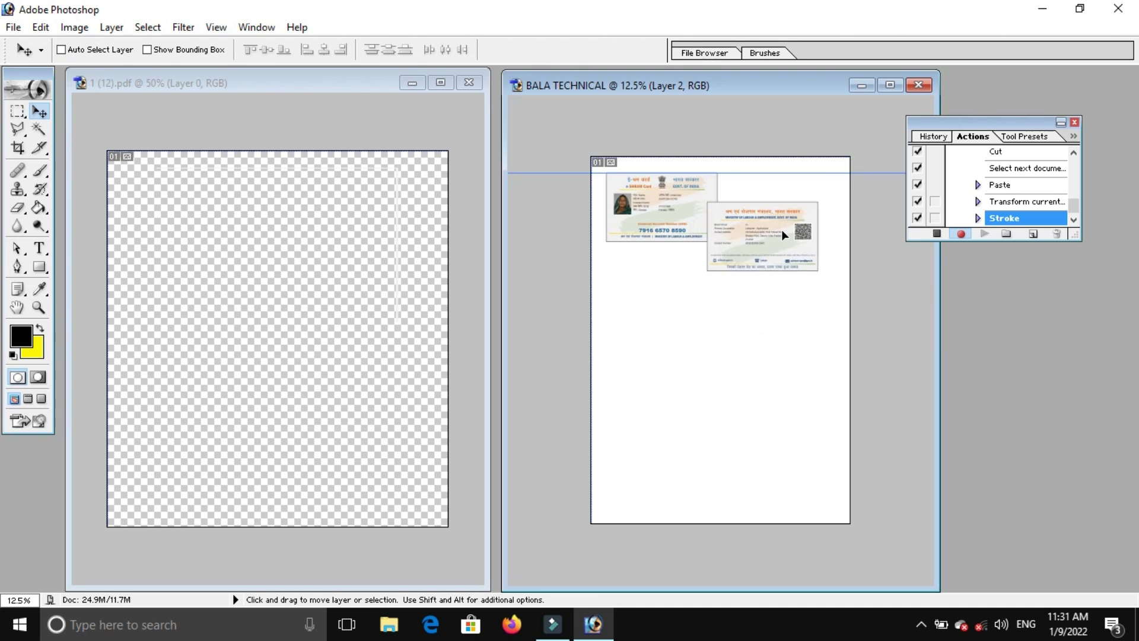
pyautogui.hotkey('shift', 'Left')
pyautogui.hotkey('shift', 'Left')
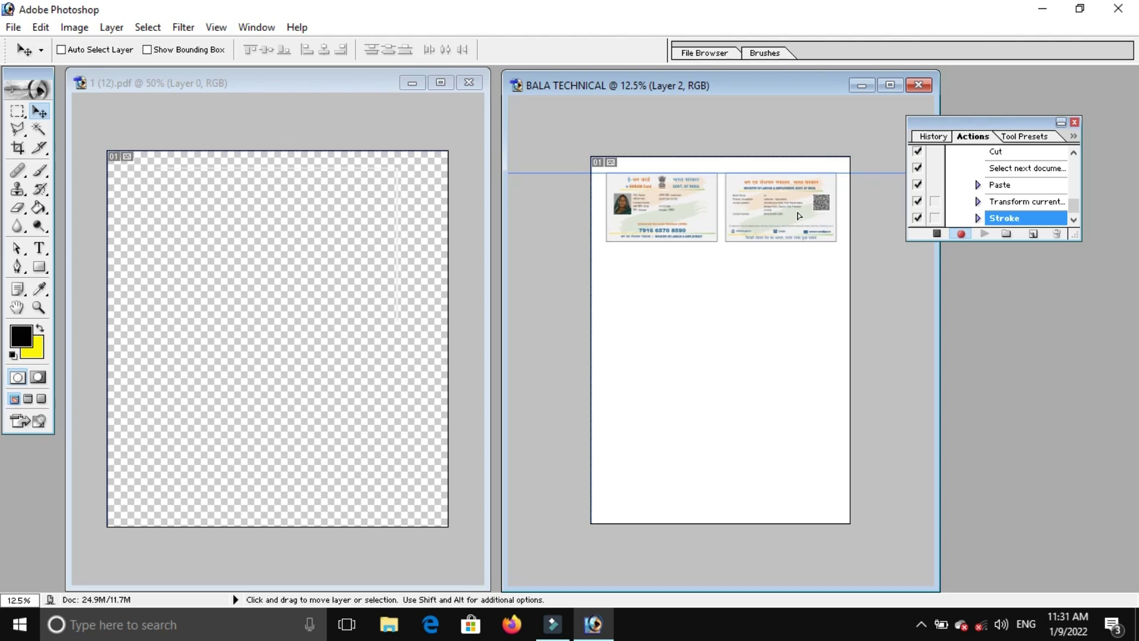
pyautogui.moveTo(799, 215); pyautogui.dragTo(795, 215)
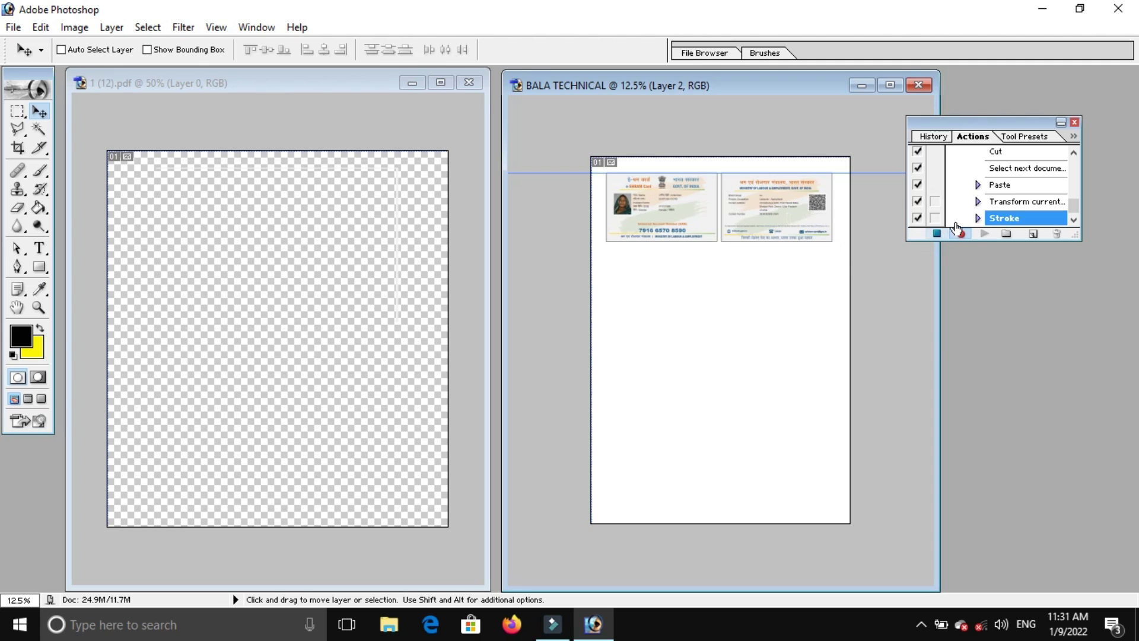
pyautogui.click(476, 83)
pyautogui.click(600, 245)
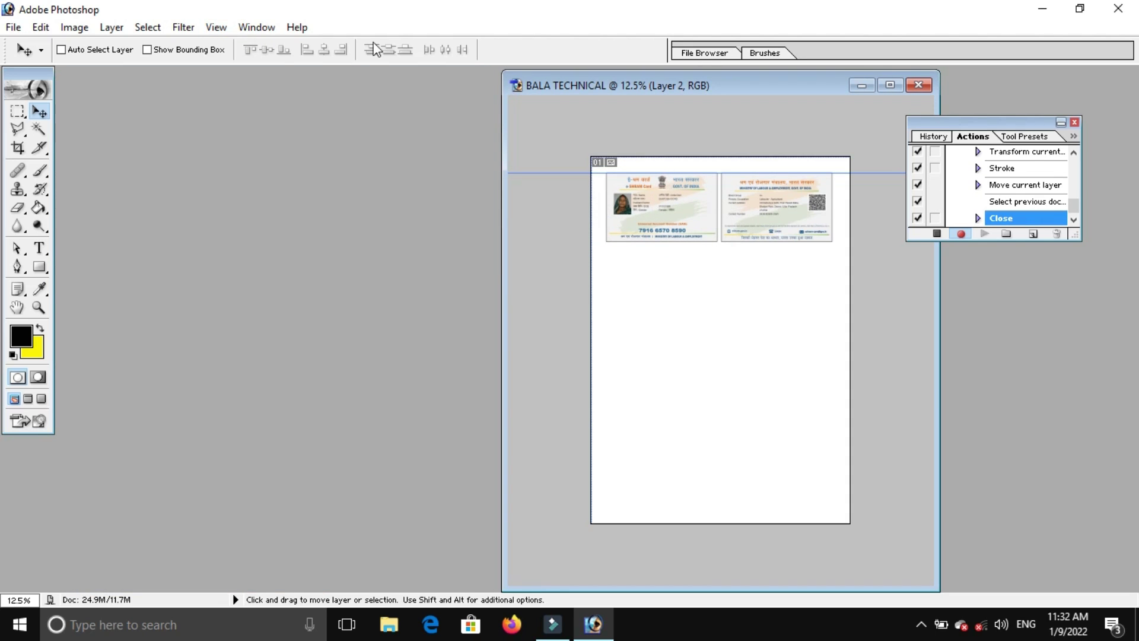
# Clear the guide from the page and stop recording the action.
pyautogui.click(223, 27)
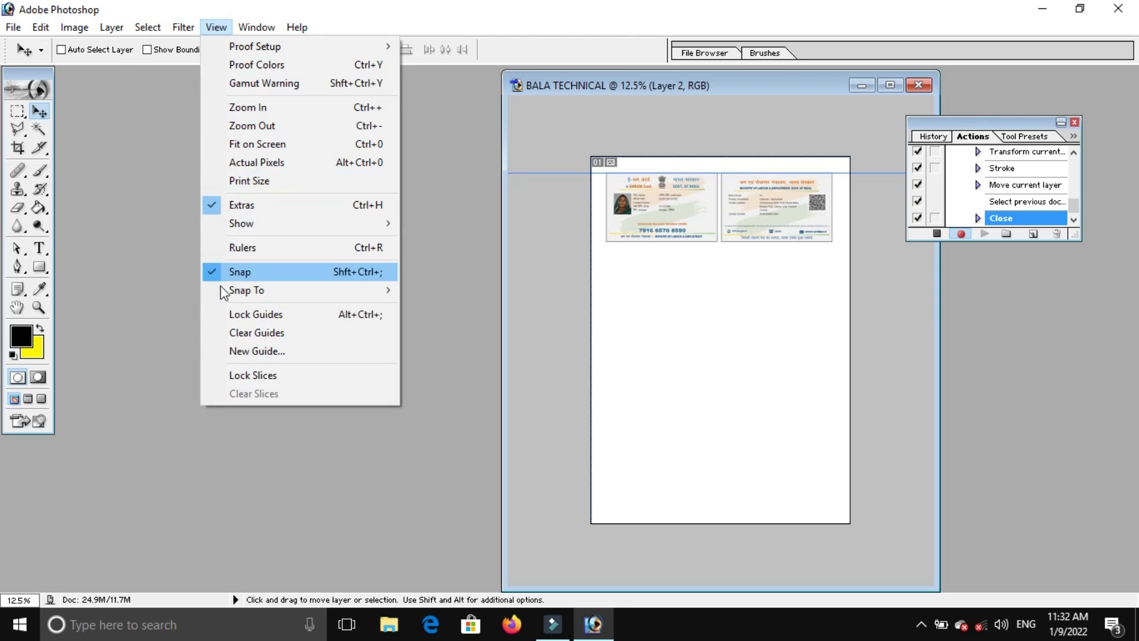
pyautogui.click(231, 334)
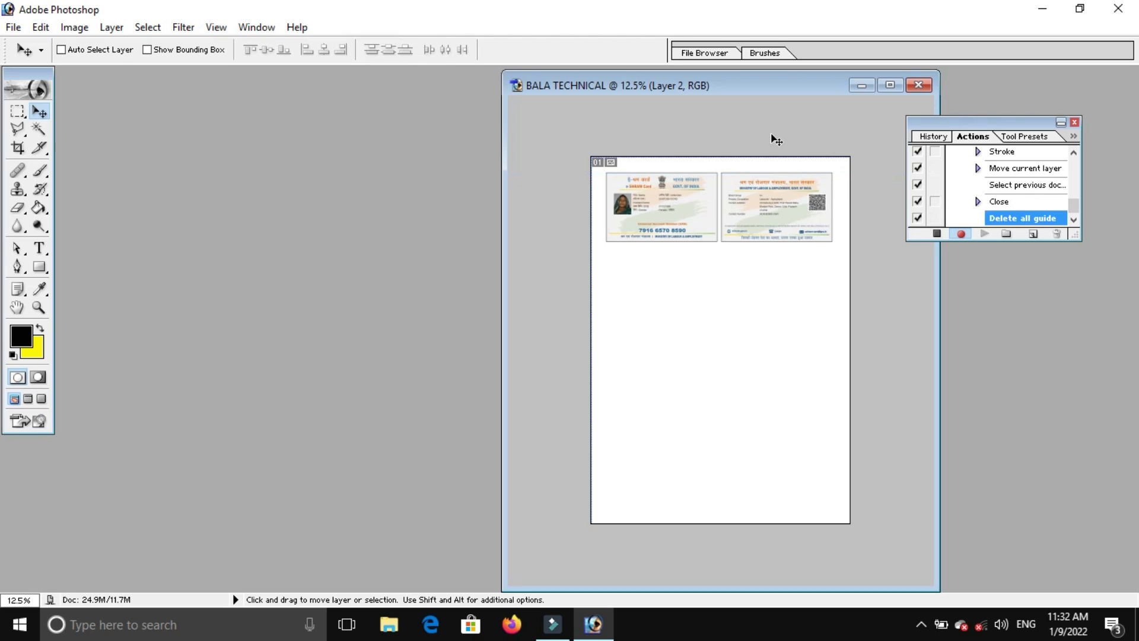
pyautogui.click(940, 237)
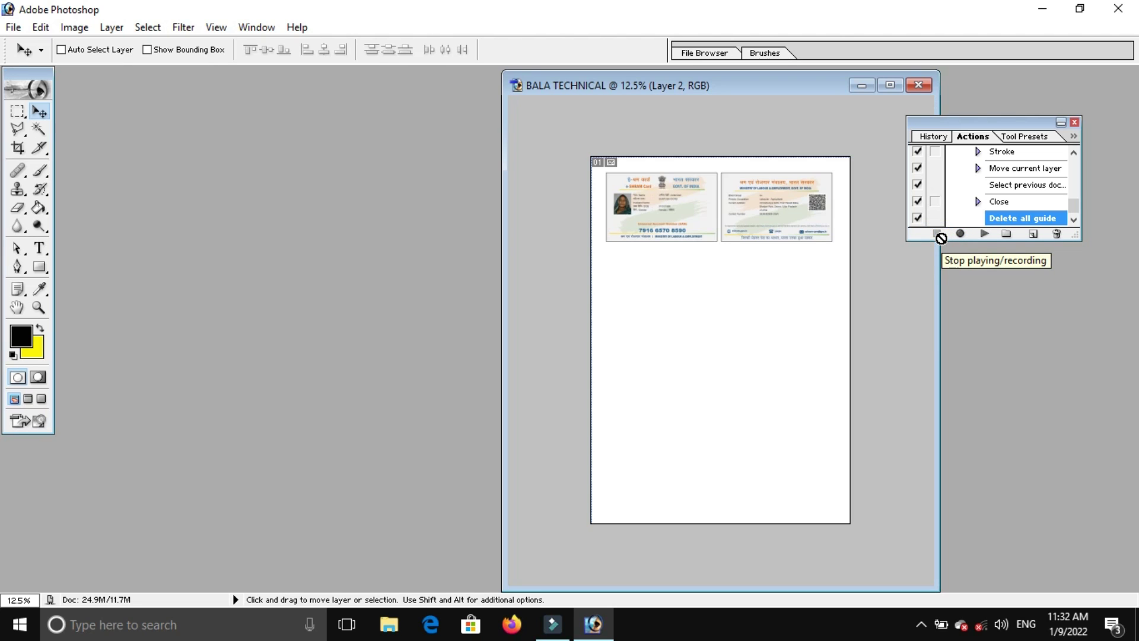
# Close BALA TECHNICAL without saving and collapse the BALA TECHNICA action set.
pyautogui.click(924, 83)
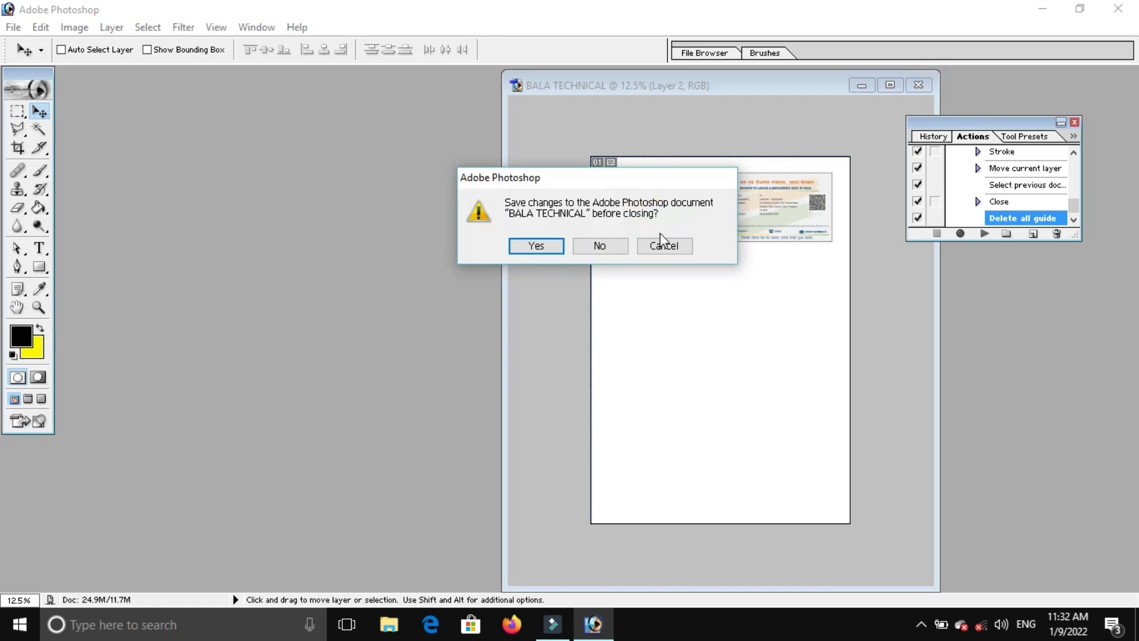
pyautogui.click(609, 246)
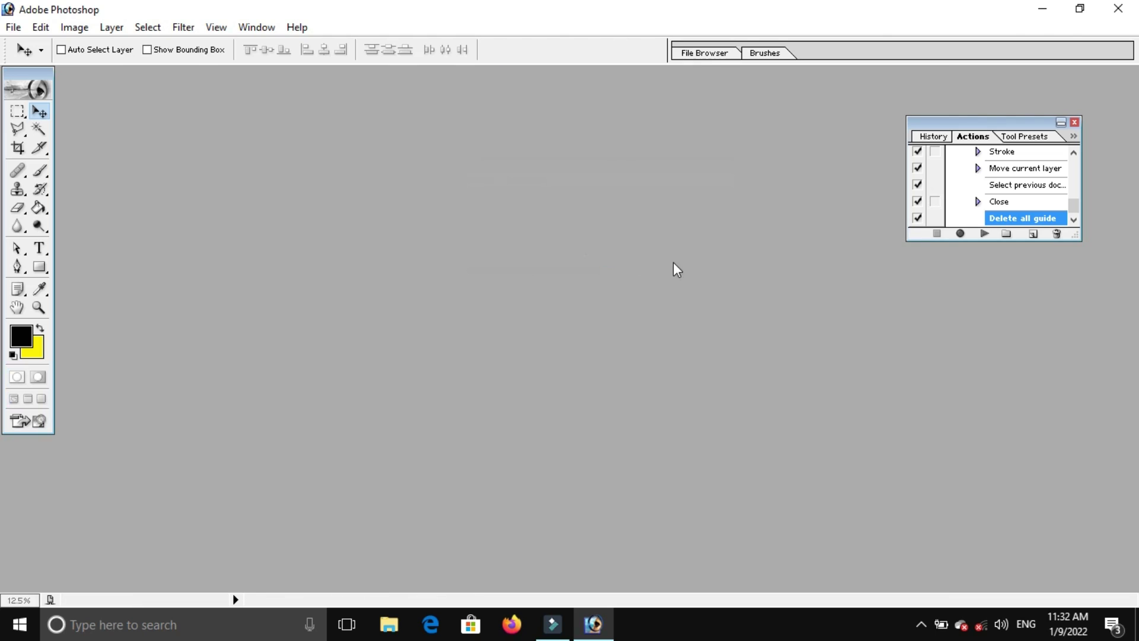
pyautogui.scroll(1, 988, 200)
pyautogui.scroll(1, 988, 201)
pyautogui.scroll(1, 989, 202)
pyautogui.scroll(2, 990, 201)
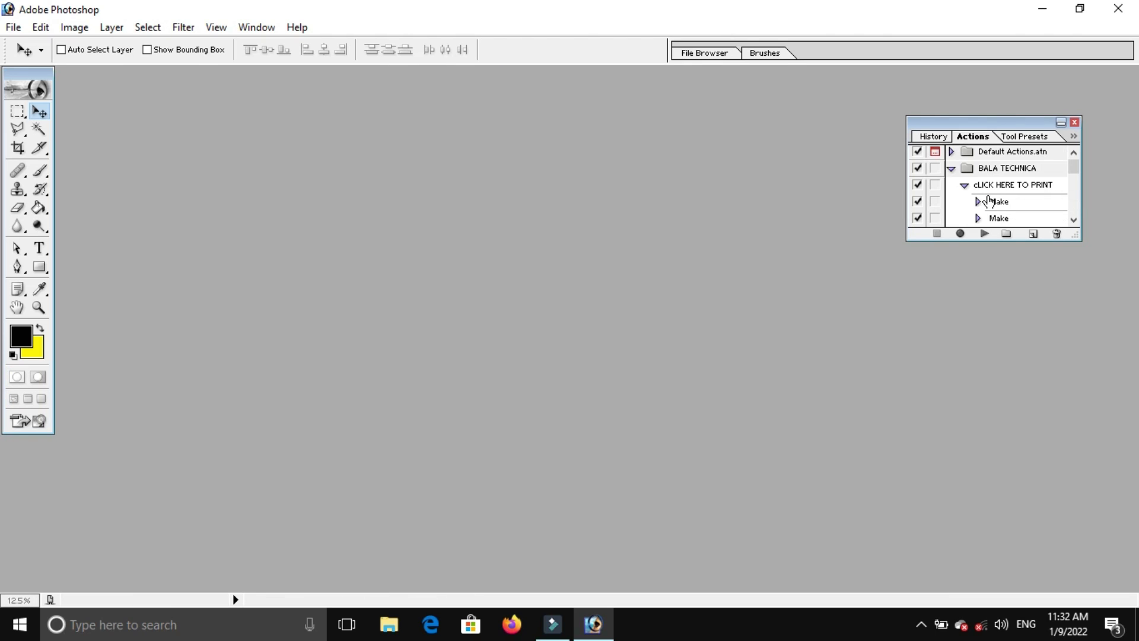
pyautogui.click(952, 170)
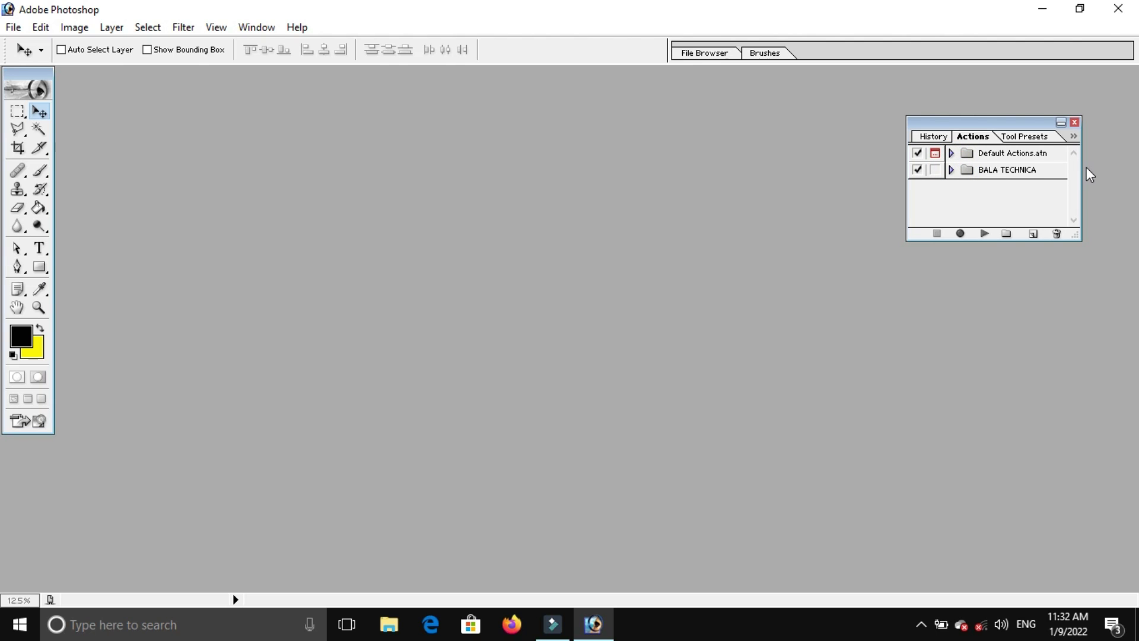
pyautogui.click(13, 27)
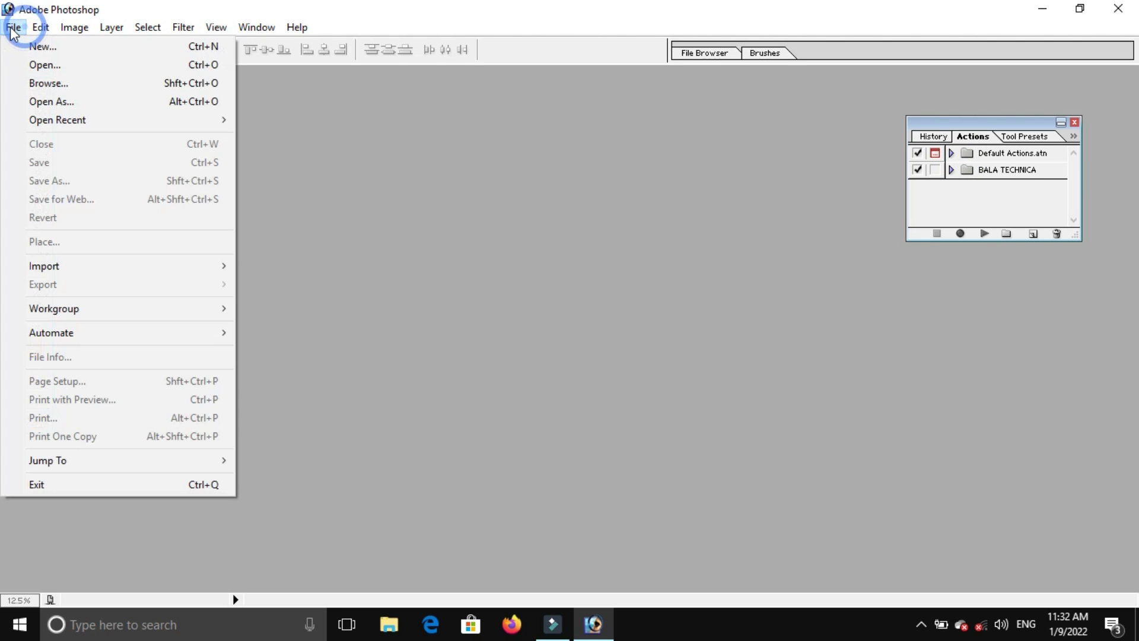
# Open 1 (11).pdf and enlarge its document window.
pyautogui.click(32, 70)
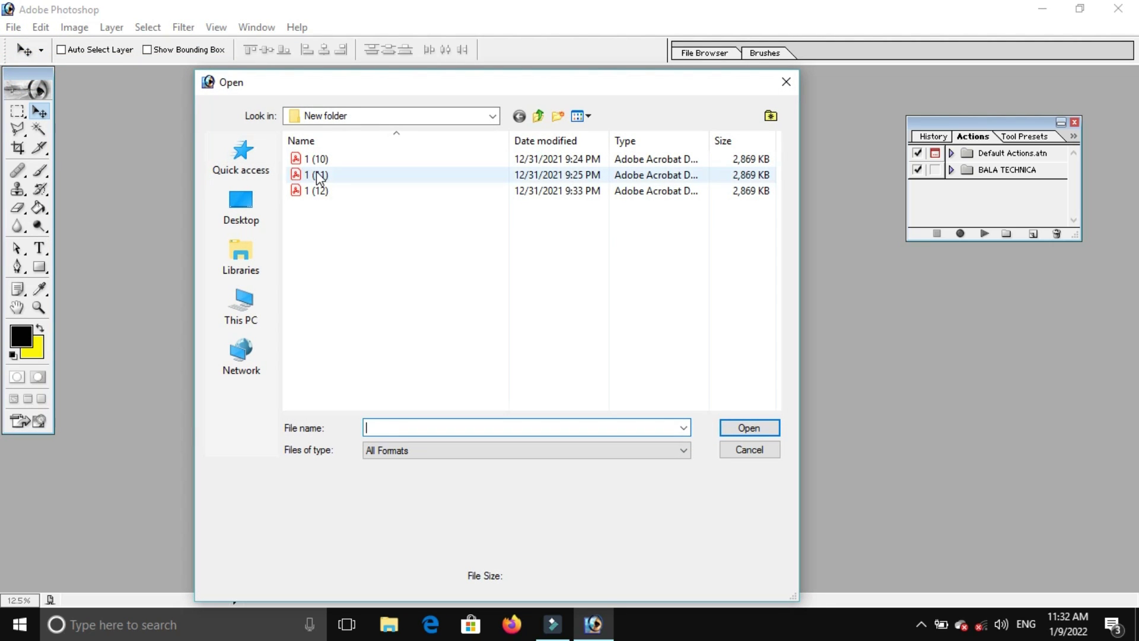
pyautogui.click(302, 174)
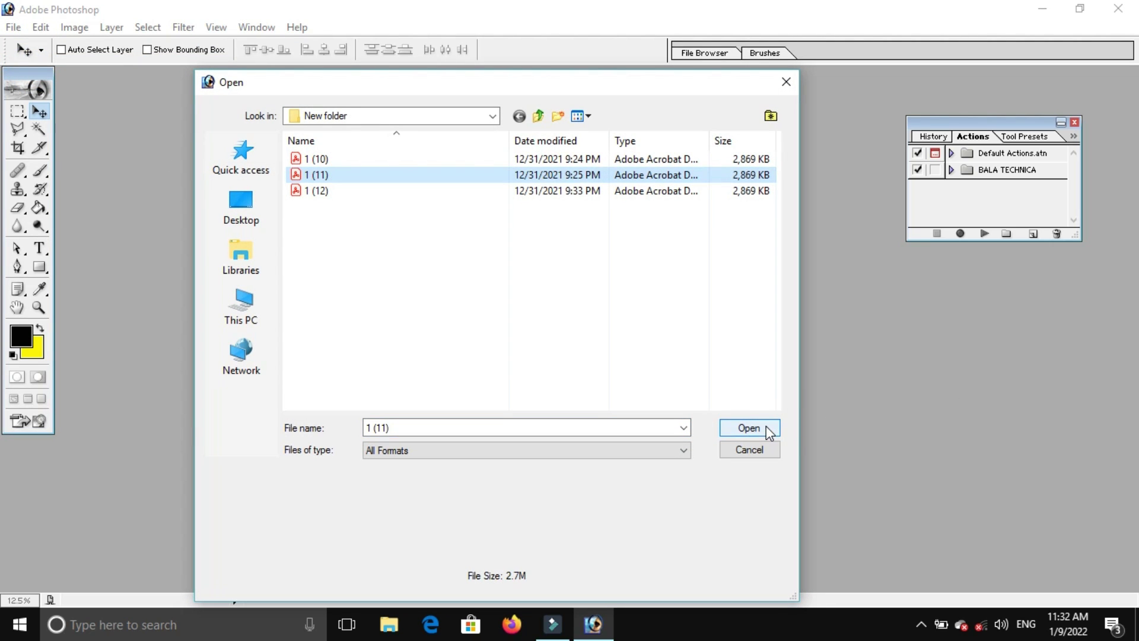
pyautogui.click(767, 429)
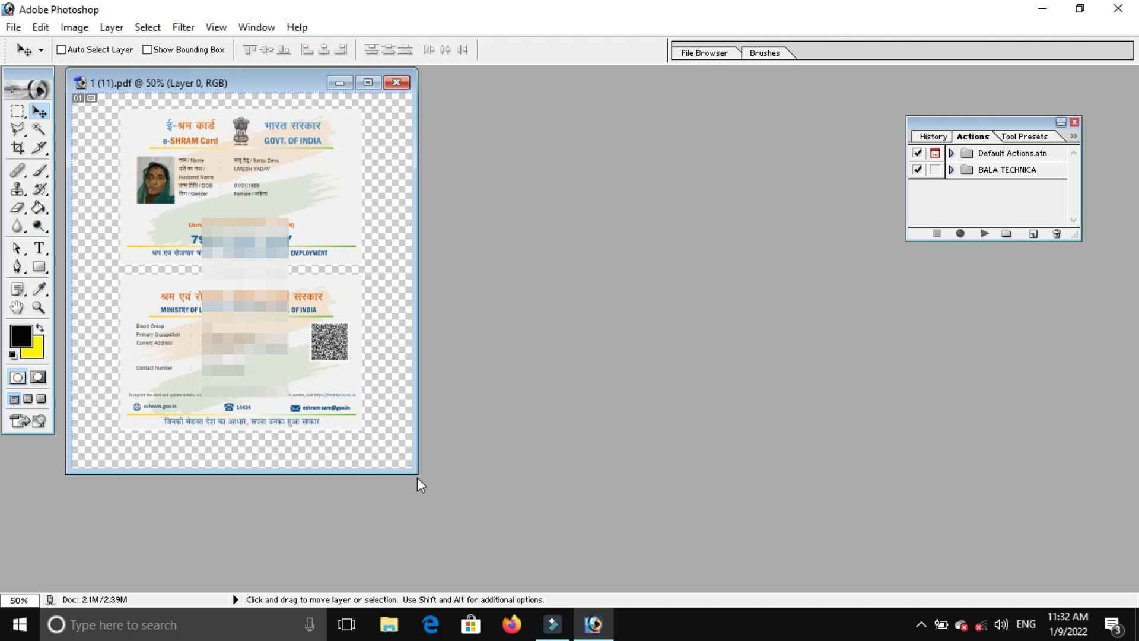
pyautogui.moveTo(418, 478); pyautogui.dragTo(435, 518)
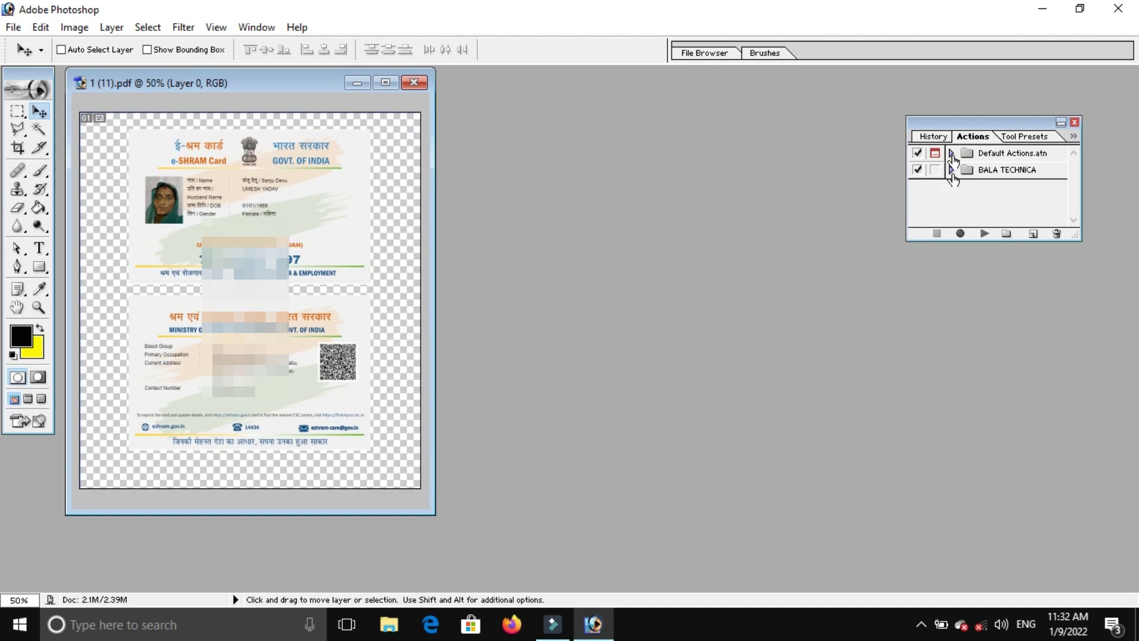
# Play the CLICK HERE TO PRINT action and maximize the resulting BALA TECHNICAL page.
pyautogui.click(982, 171)
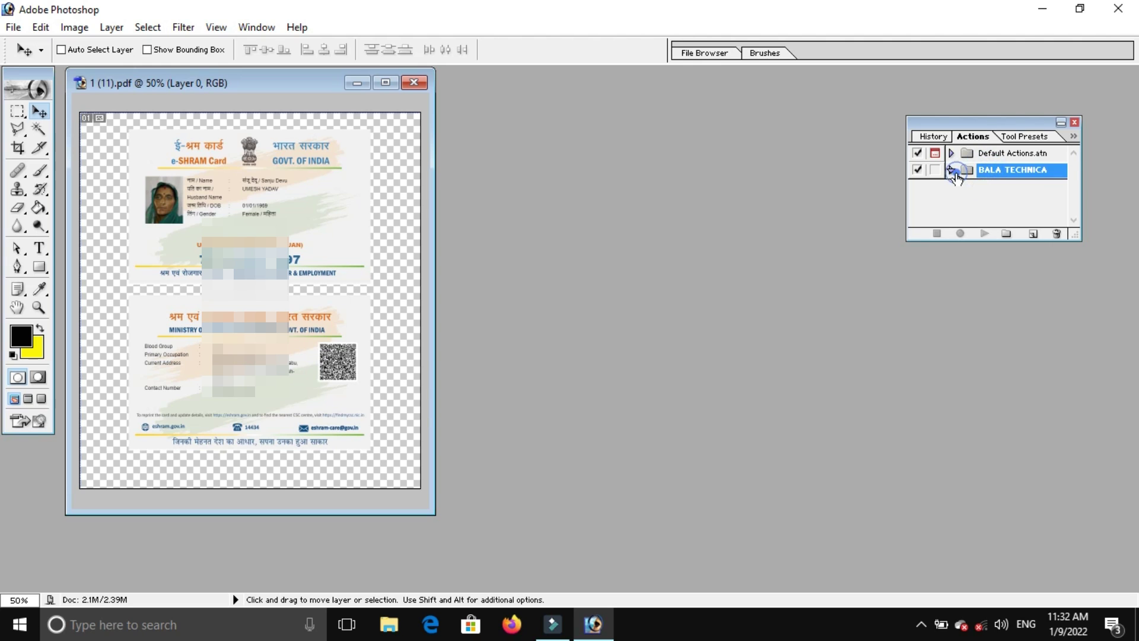
pyautogui.click(951, 170)
pyautogui.click(981, 187)
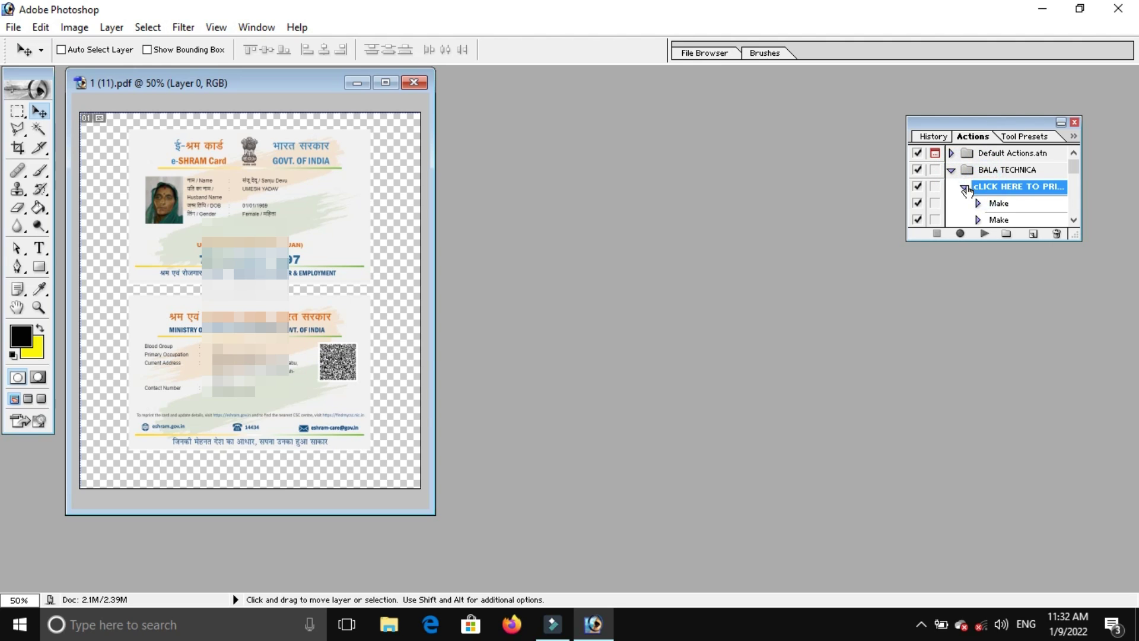
pyautogui.click(985, 235)
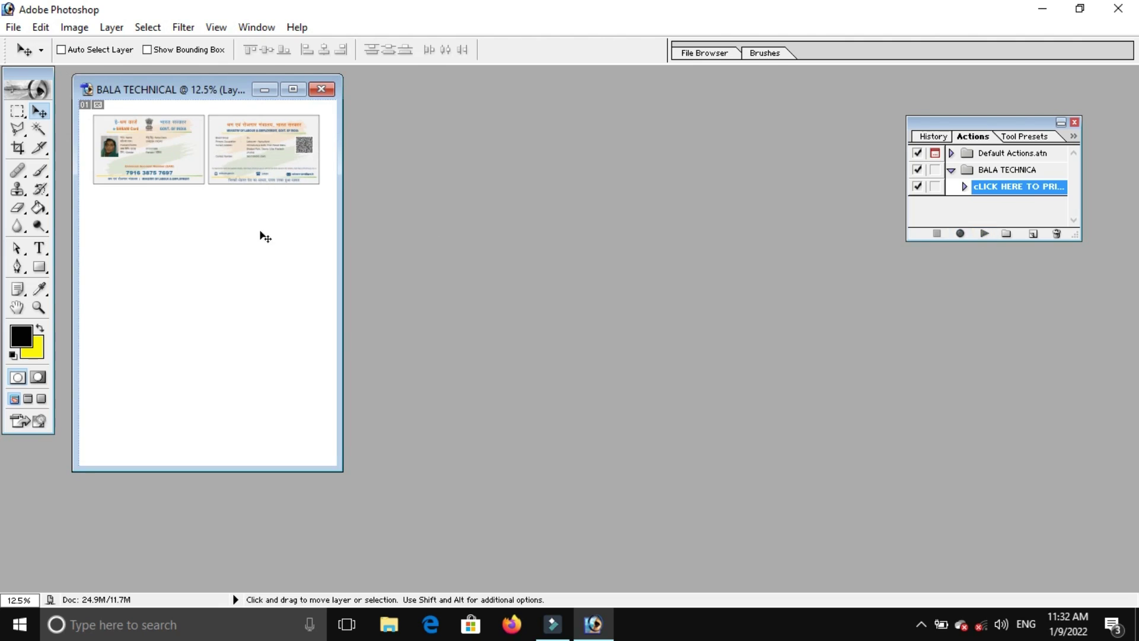
pyautogui.moveTo(178, 90); pyautogui.dragTo(518, 112)
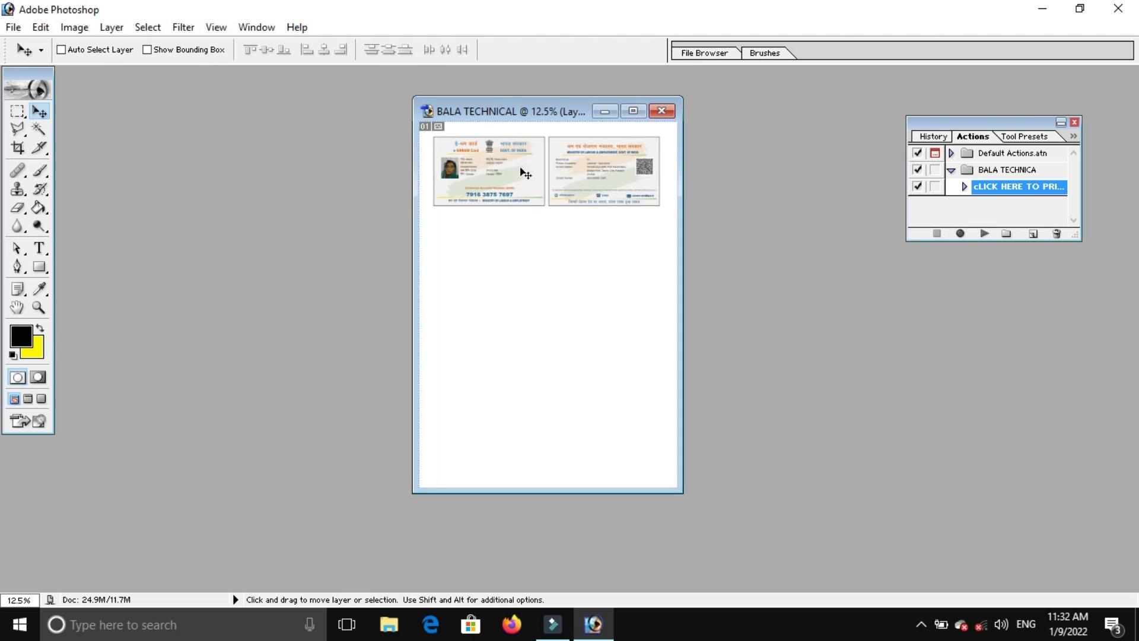
pyautogui.click(632, 111)
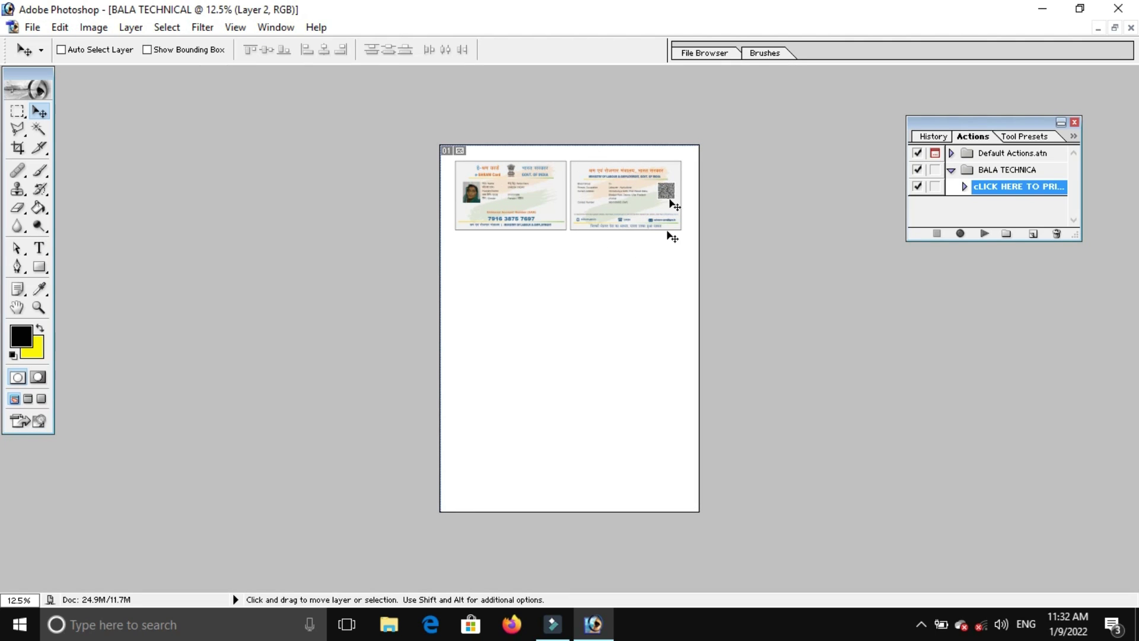
# Open Print with Preview for the A4 layout and enable Scale to Fit Media.
pyautogui.click(33, 28)
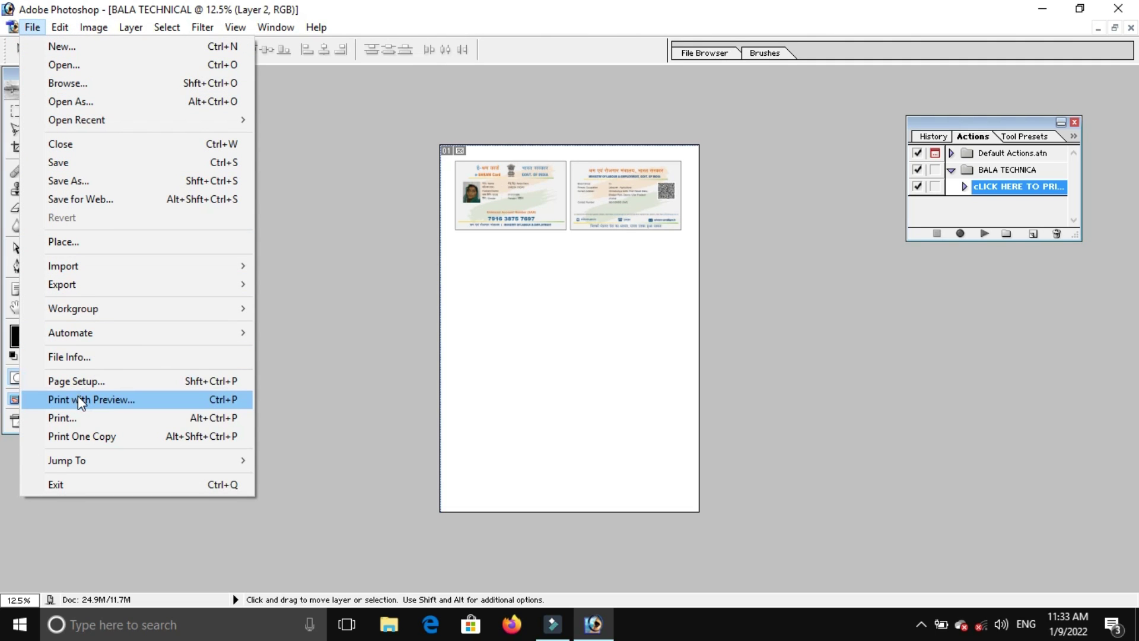
pyautogui.click(79, 399)
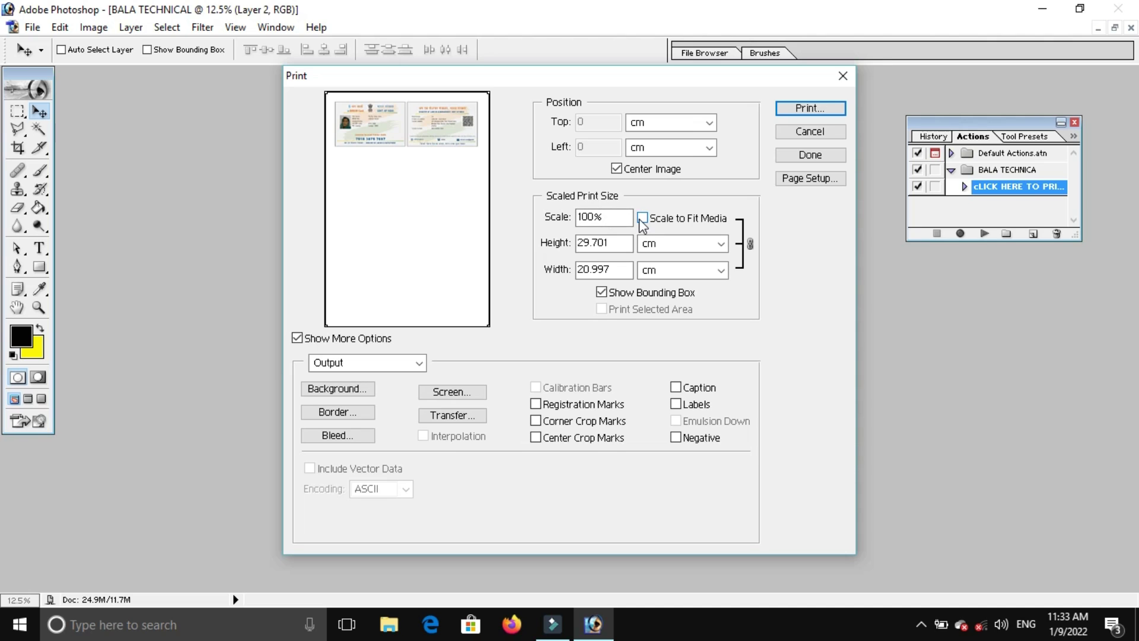
pyautogui.click(641, 219)
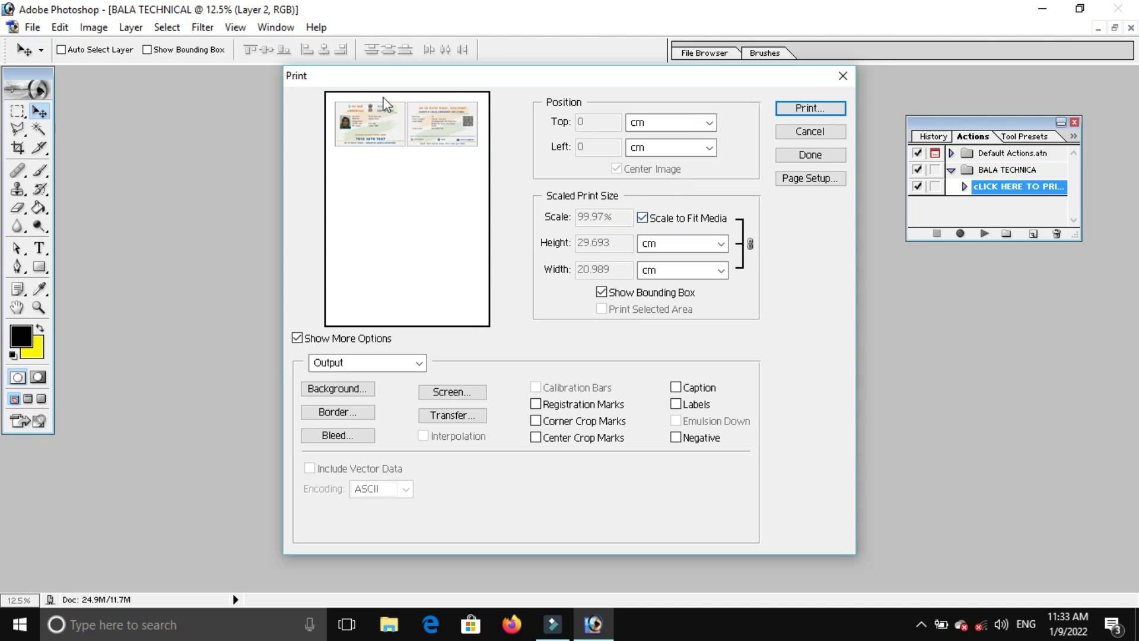